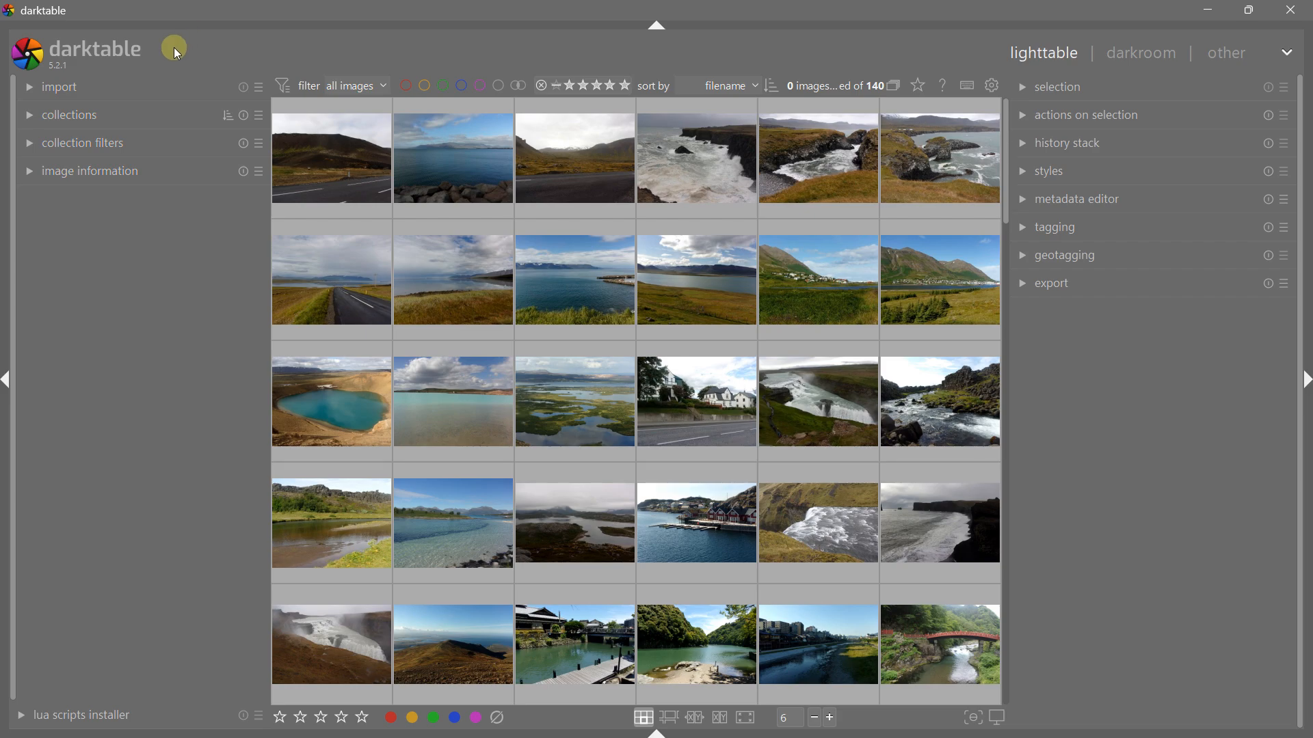
Show the Image film roll in collections and open the photo of lakeside houses with a blue sky in the darkroom
left_click(29, 113)
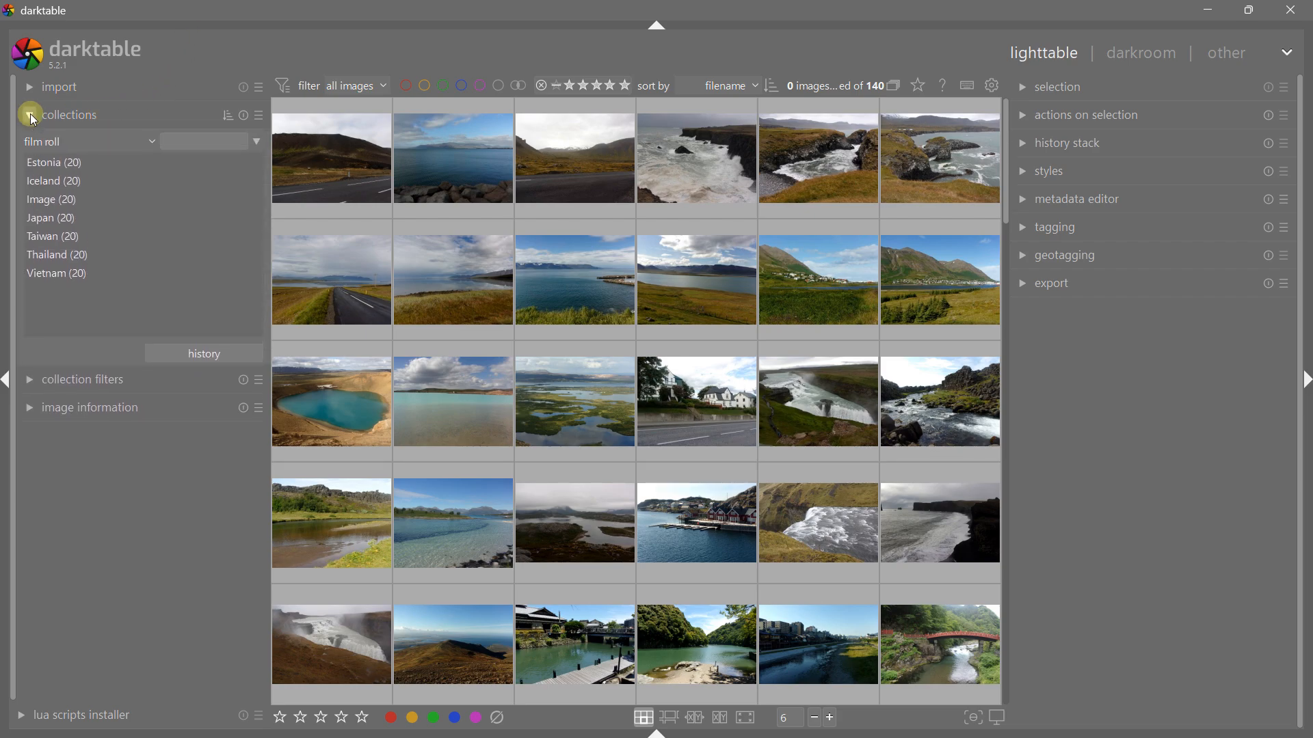
left_click(56, 192)
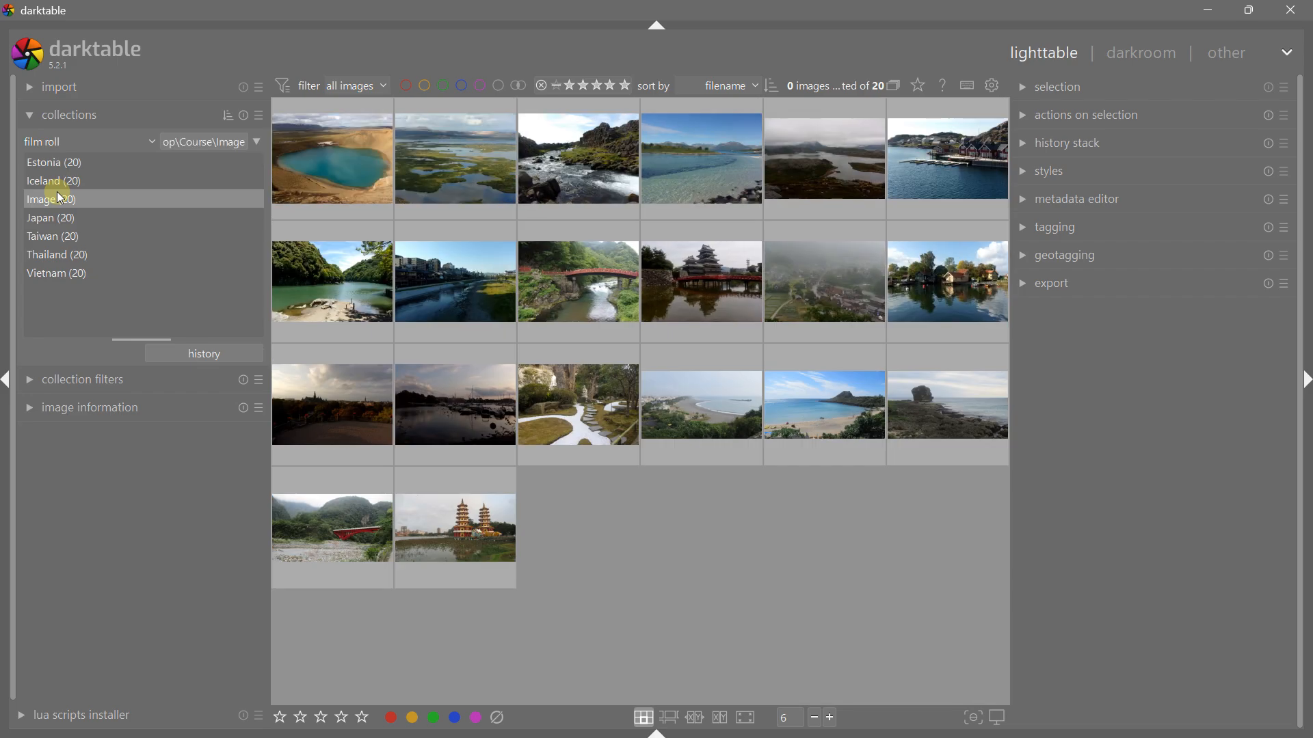
left_click(931, 276)
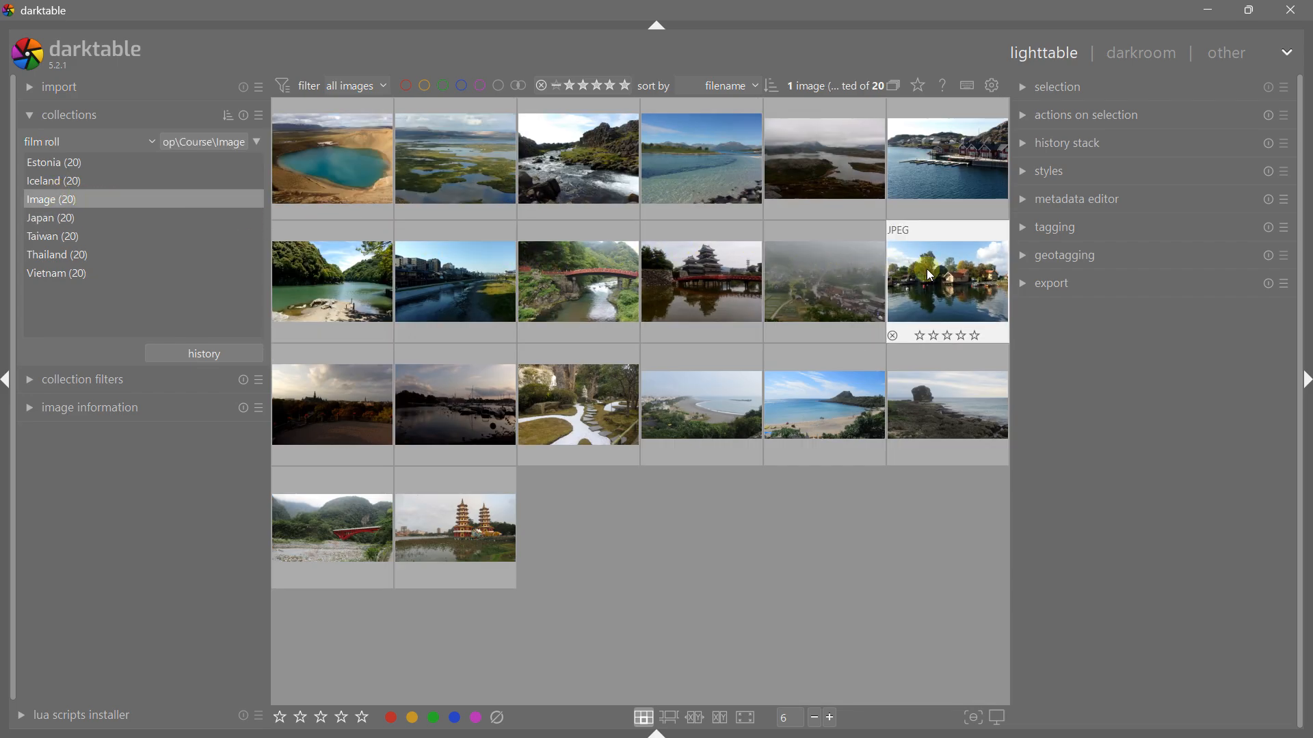
double_click(930, 276)
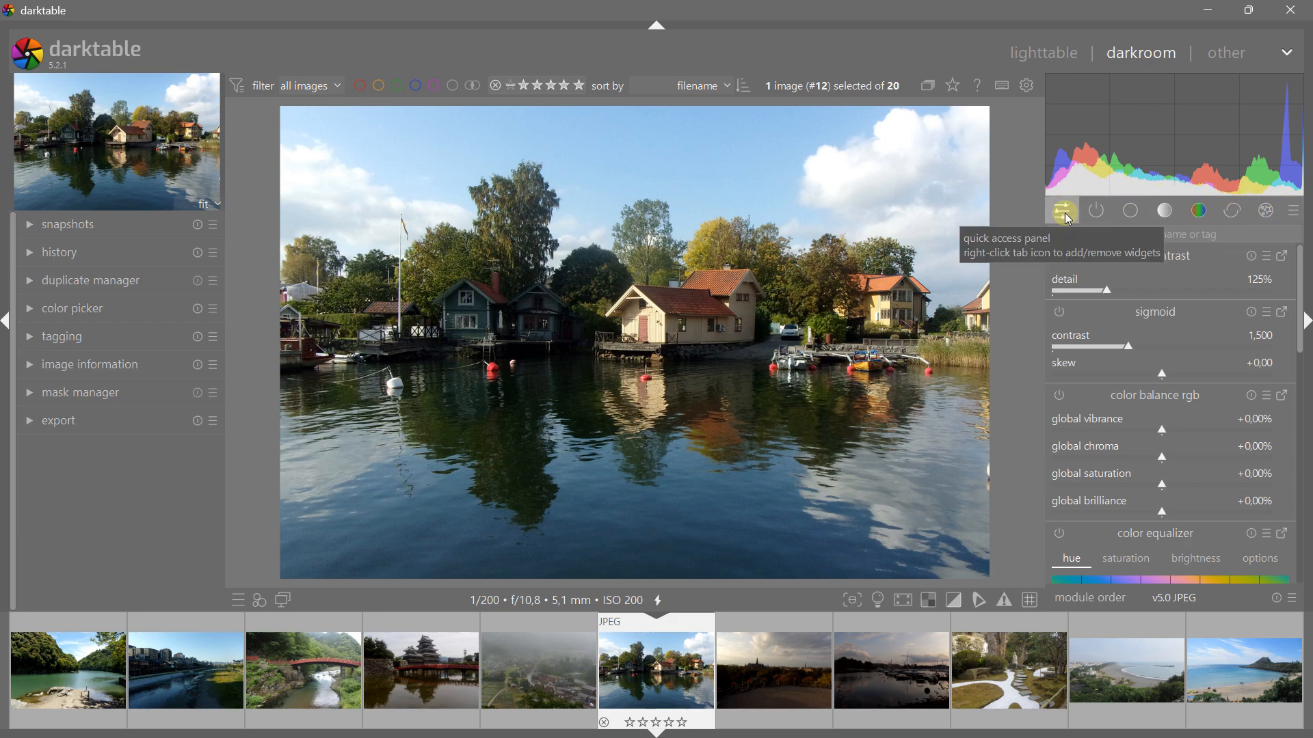
Enable the shadows and highlights module and toggle it to compare the photo with and without its default correction
left_click(1133, 211)
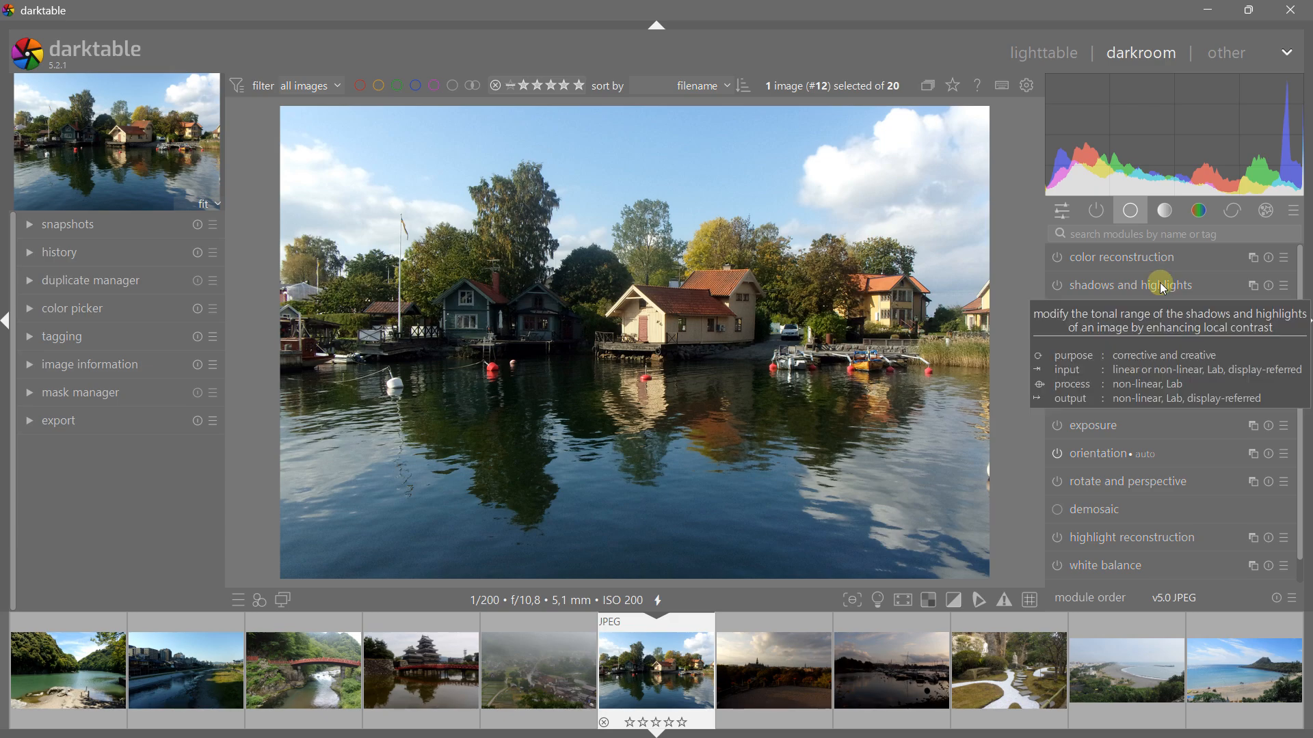
left_click(1126, 281)
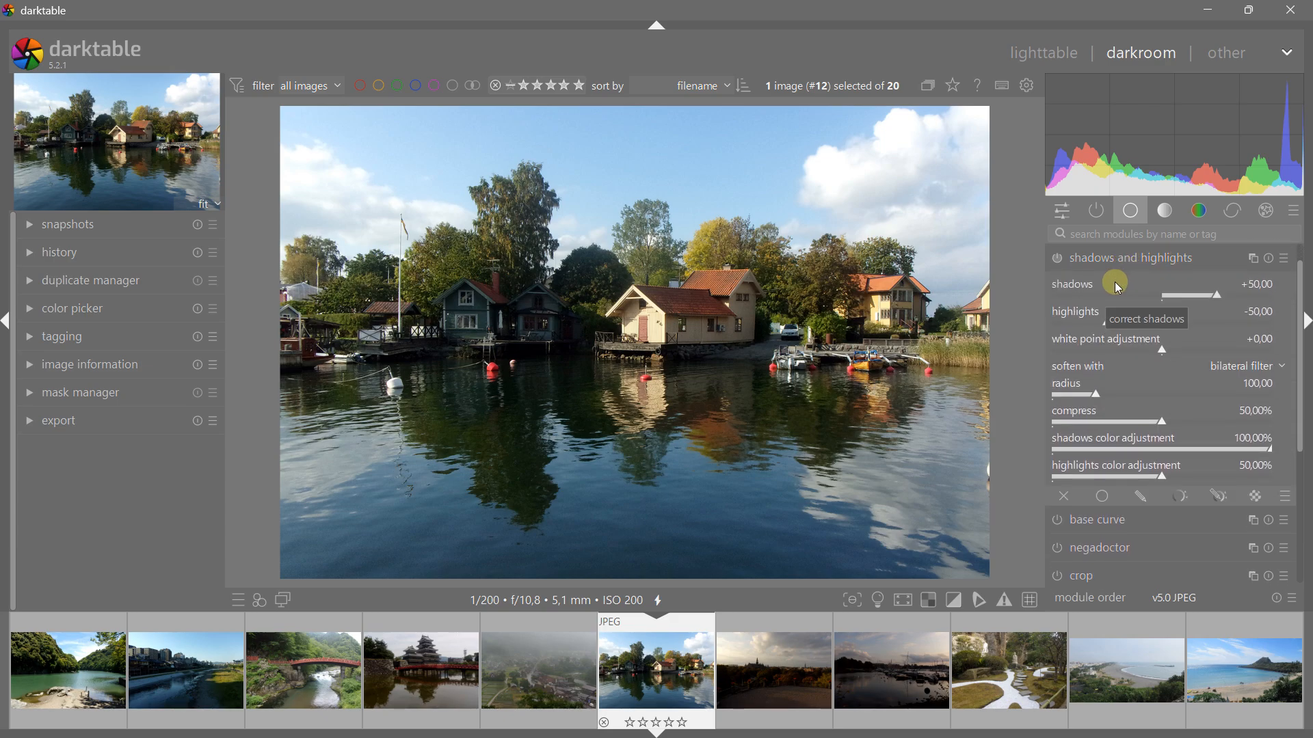
left_click(1058, 262)
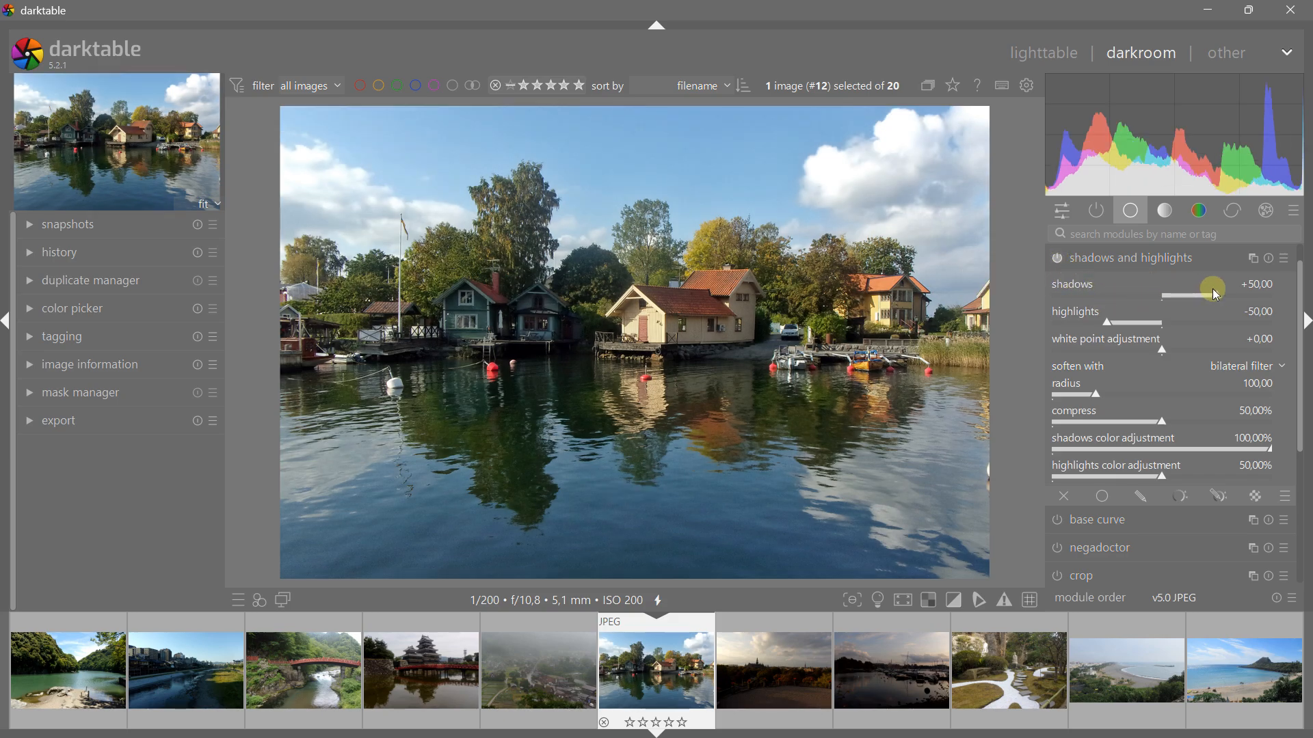
left_click(1058, 262)
left_click(1058, 261)
In shadows and highlights, set shadows to about +45,34 and highlights to about -38,51
left_click_drag(1217, 298, 1208, 298)
left_click(1106, 321)
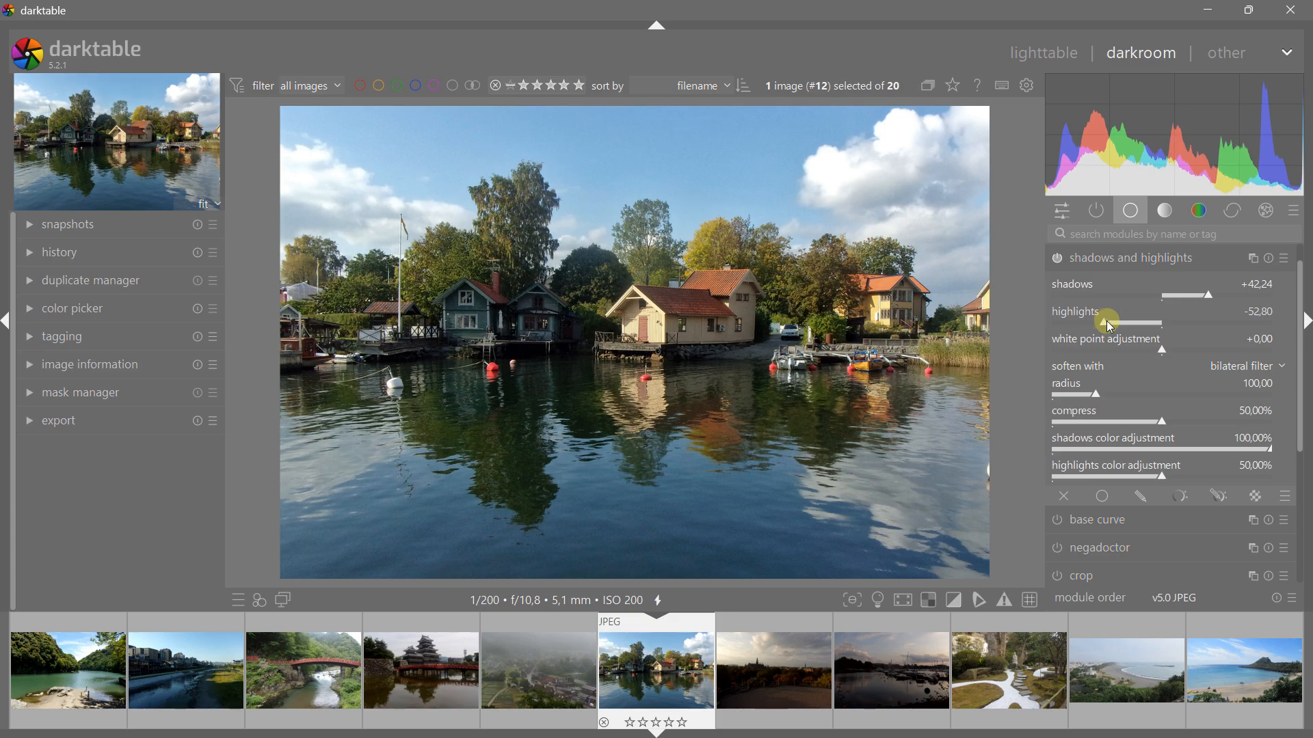
left_click_drag(1106, 321, 1120, 323)
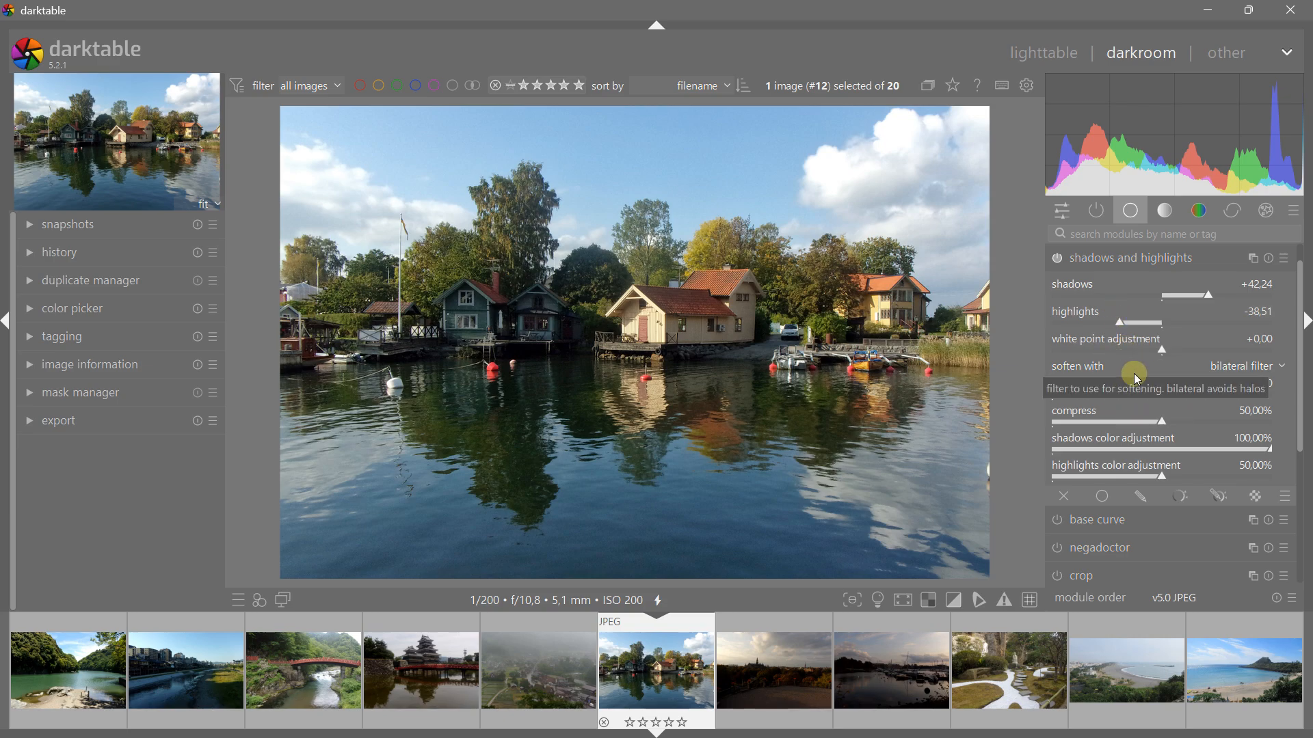
left_click(1212, 297)
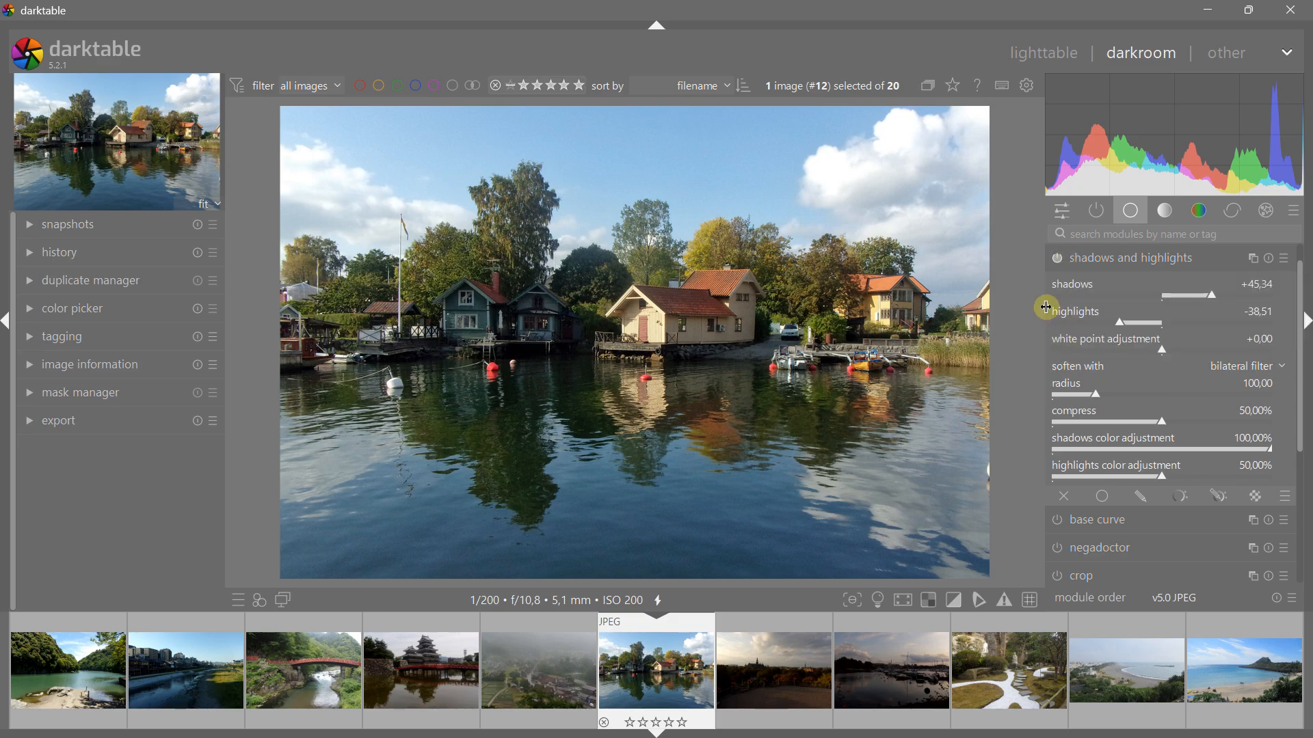
Compare the photo with shadows and highlights off and on, leave the module enabled and collapse it
left_click(1057, 260)
left_click(1057, 260)
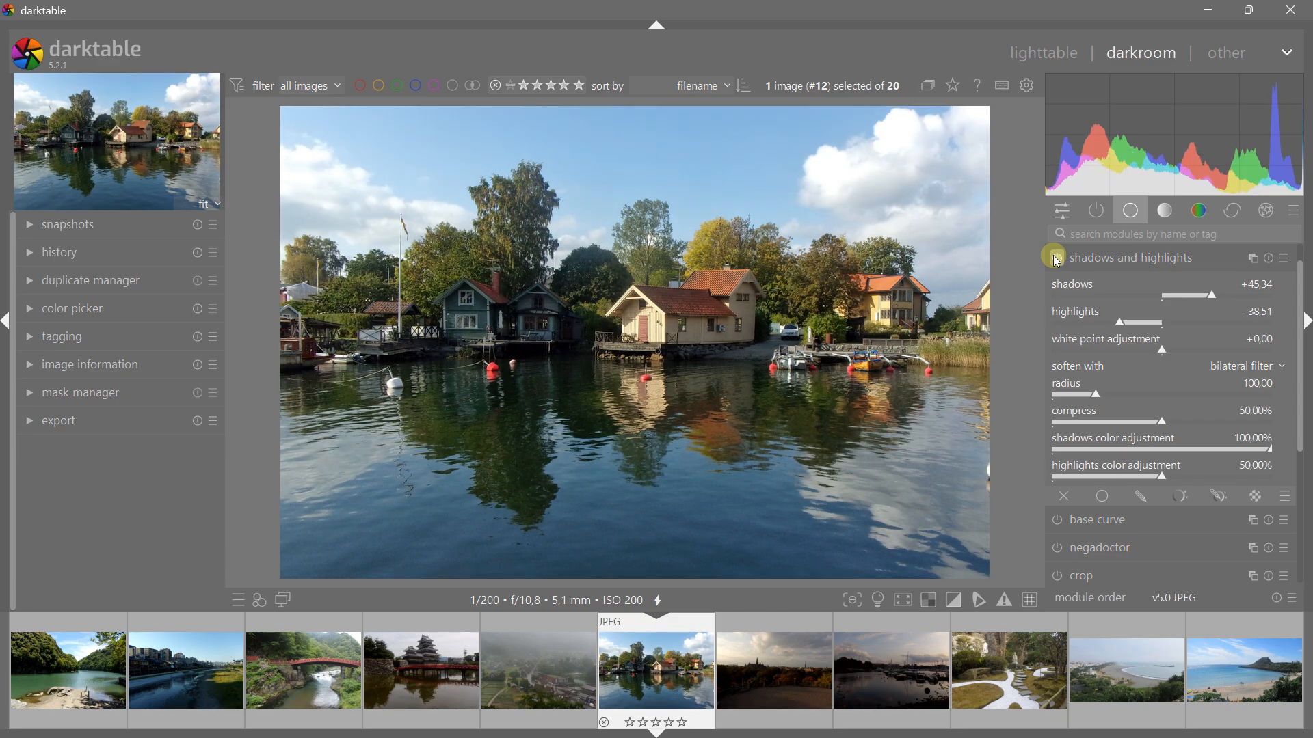
left_click(1057, 260)
left_click(1057, 260)
left_click(1101, 261)
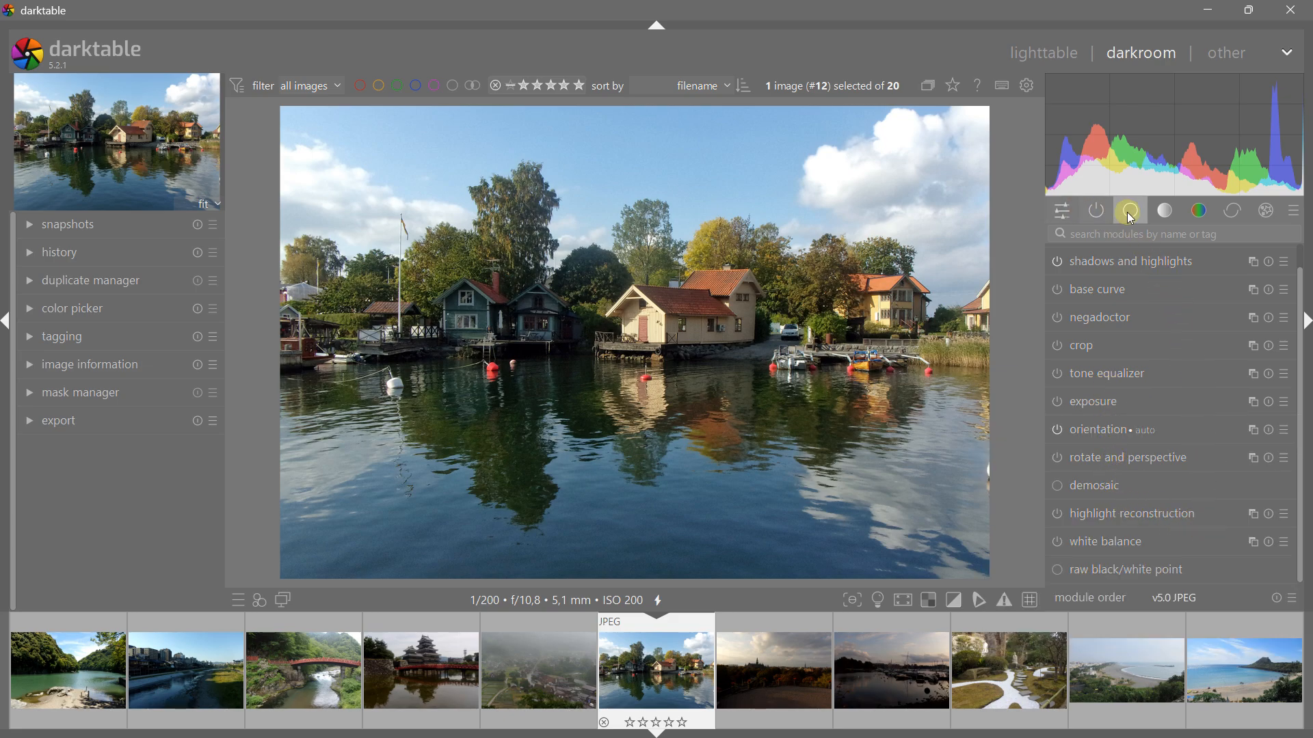
Enable the sigmoid module, adjust its contrast and collapse it
left_click(1161, 214)
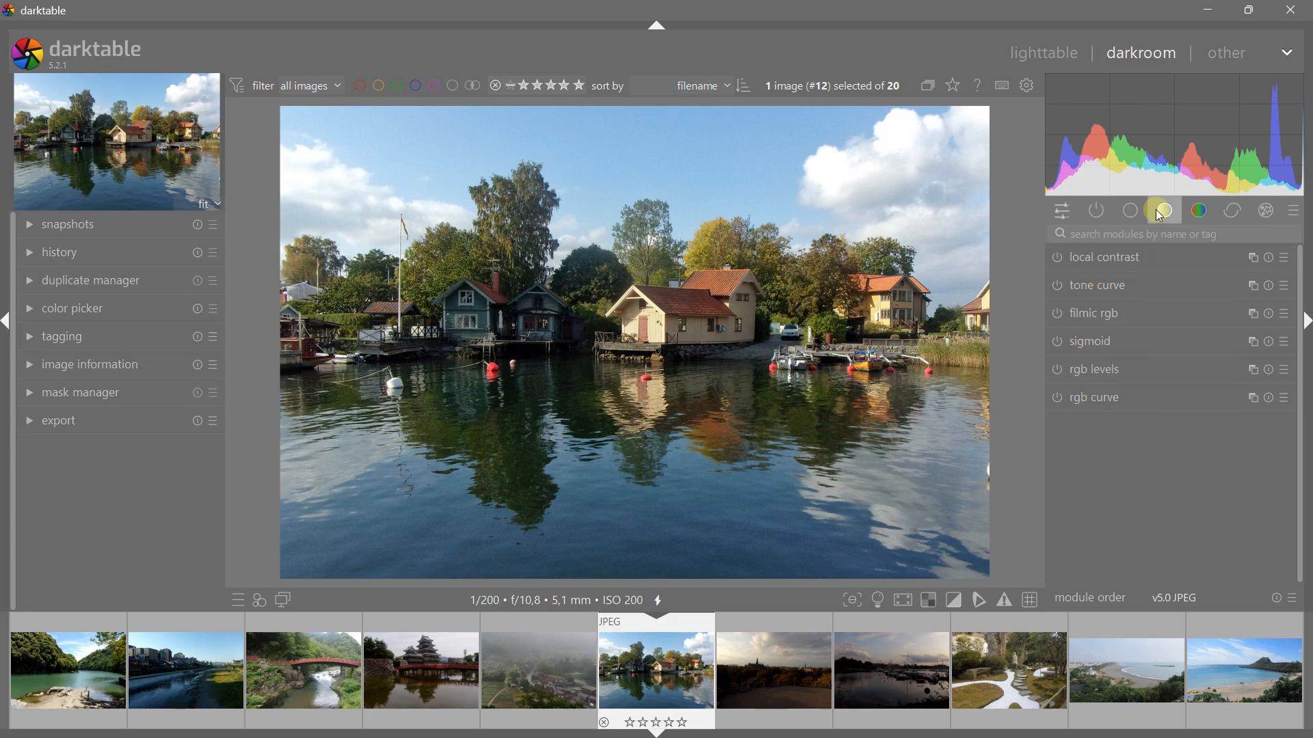
mouse_move(1084, 346)
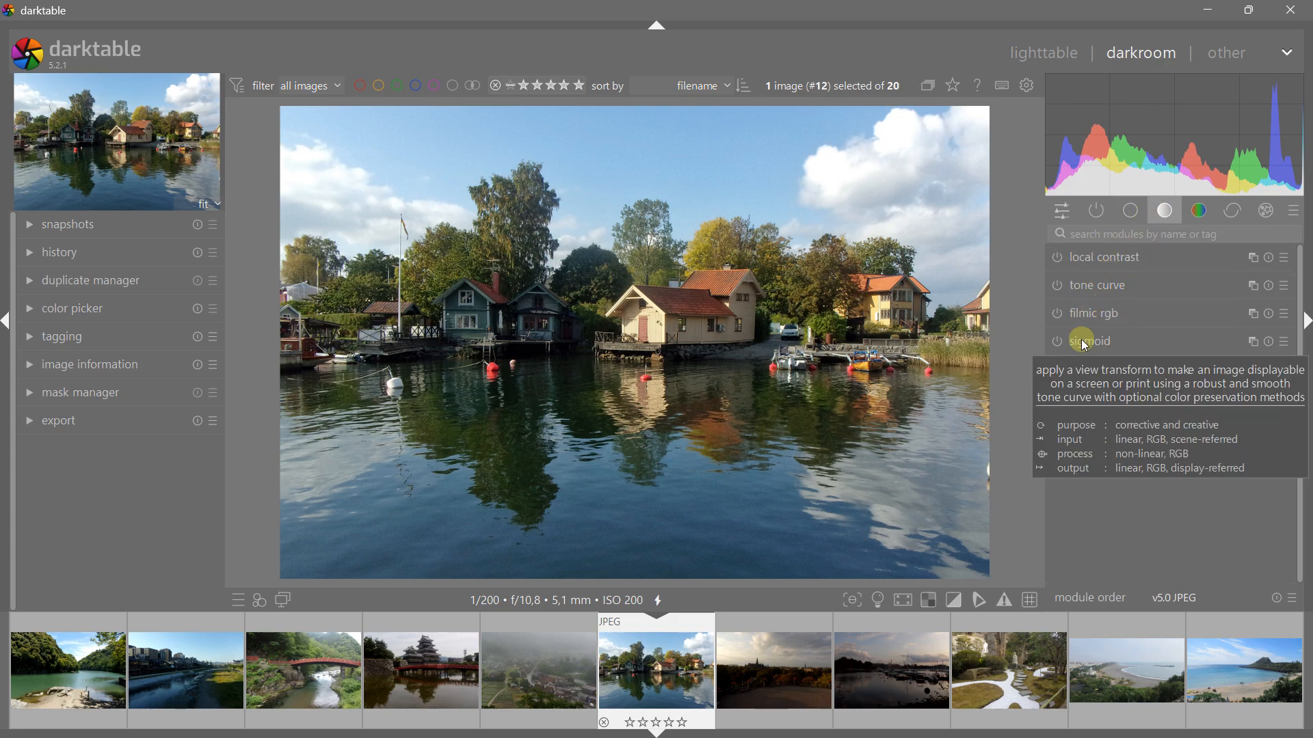
left_click(1085, 342)
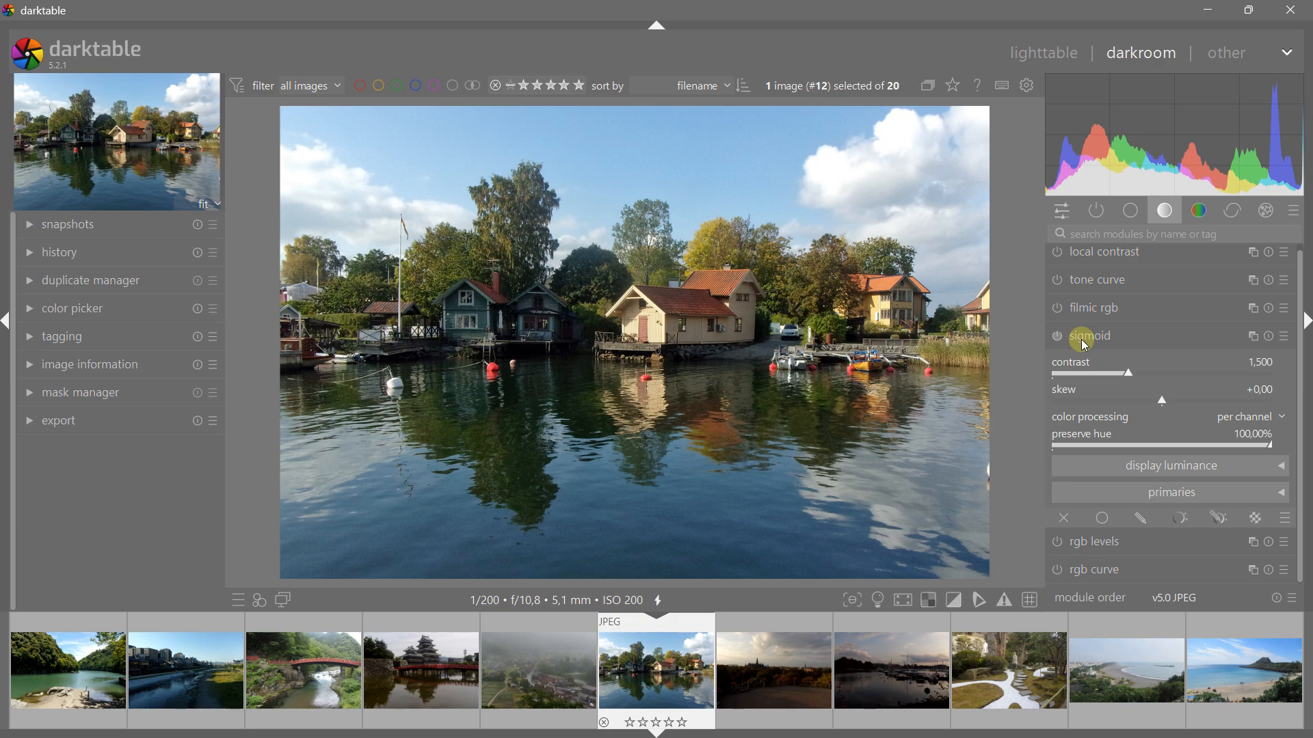
left_click(1064, 335)
mouse_move(1085, 372)
left_mouse_down()
mouse_move(1117, 370)
mouse_move(1075, 378)
mouse_move(1149, 378)
mouse_move(1088, 374)
mouse_move(1131, 378)
mouse_move(1105, 370)
left_mouse_up()
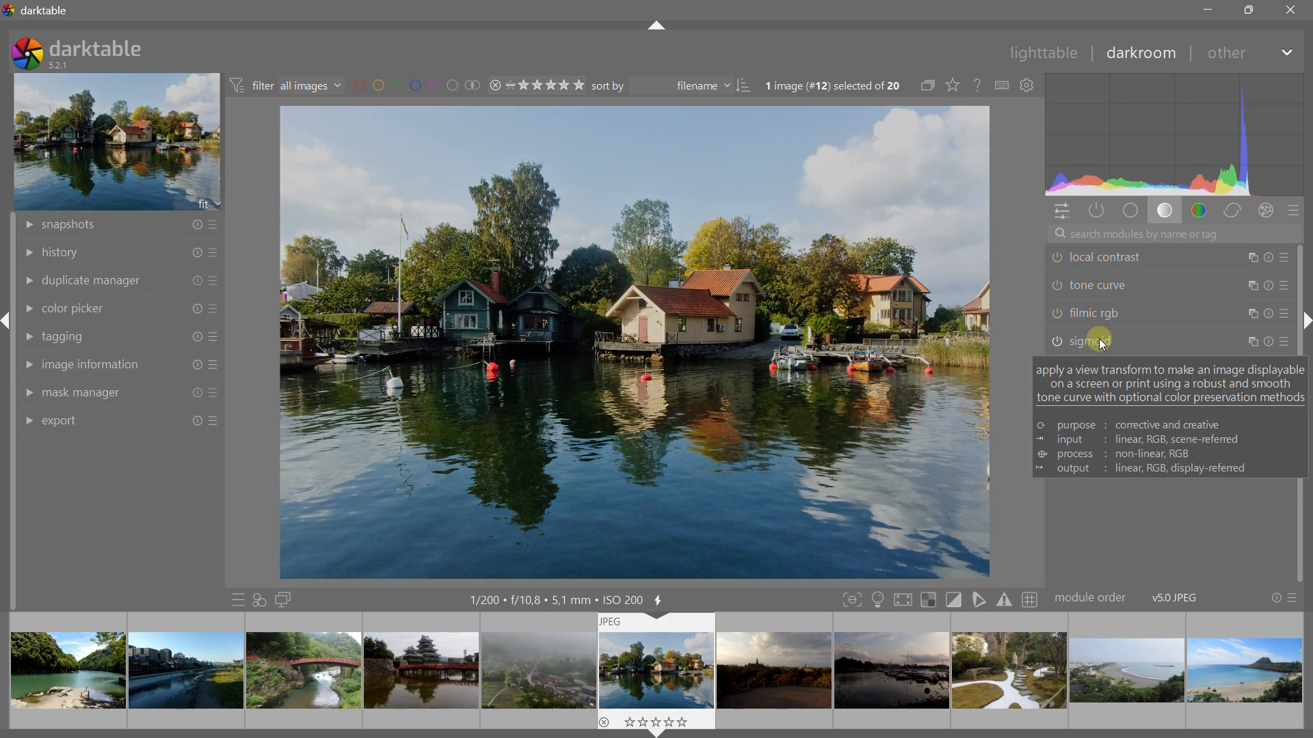
left_click(1098, 339)
Enable the exposure module, set exposure to about +0,370 EV and collapse the module
left_click(1134, 214)
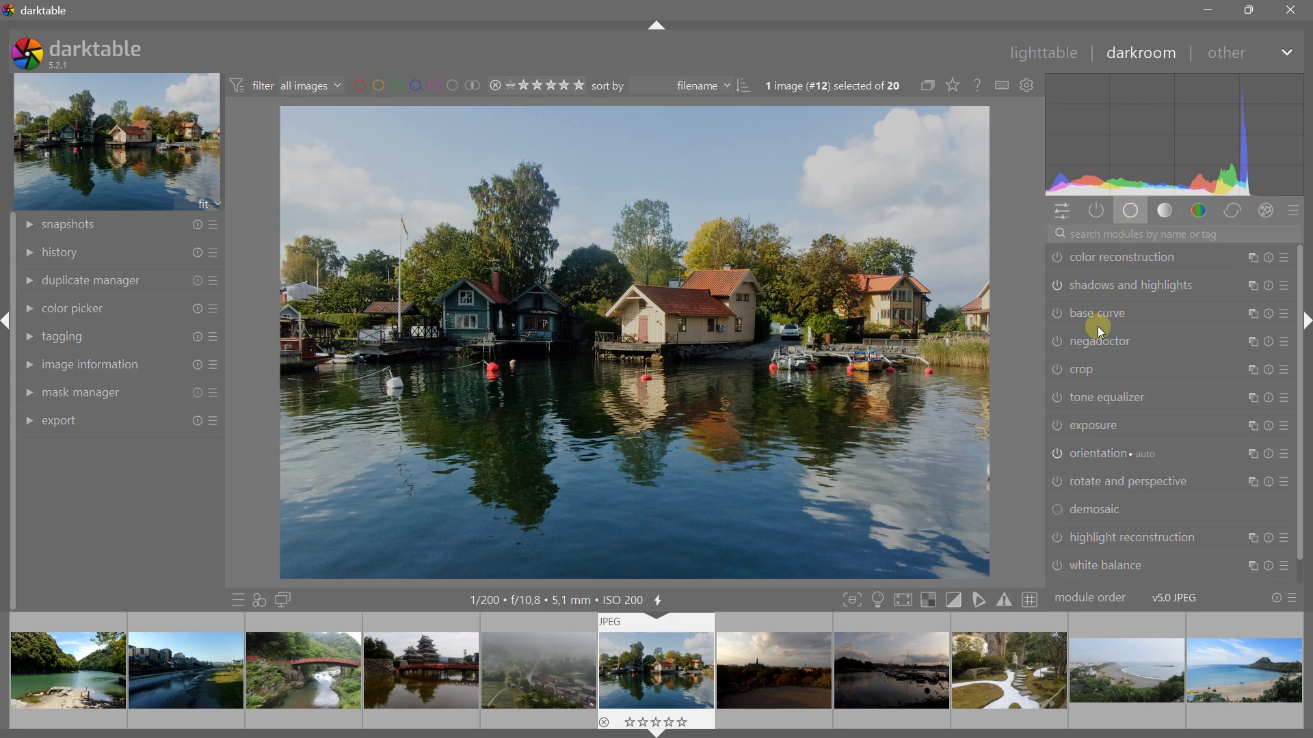
left_click(1098, 430)
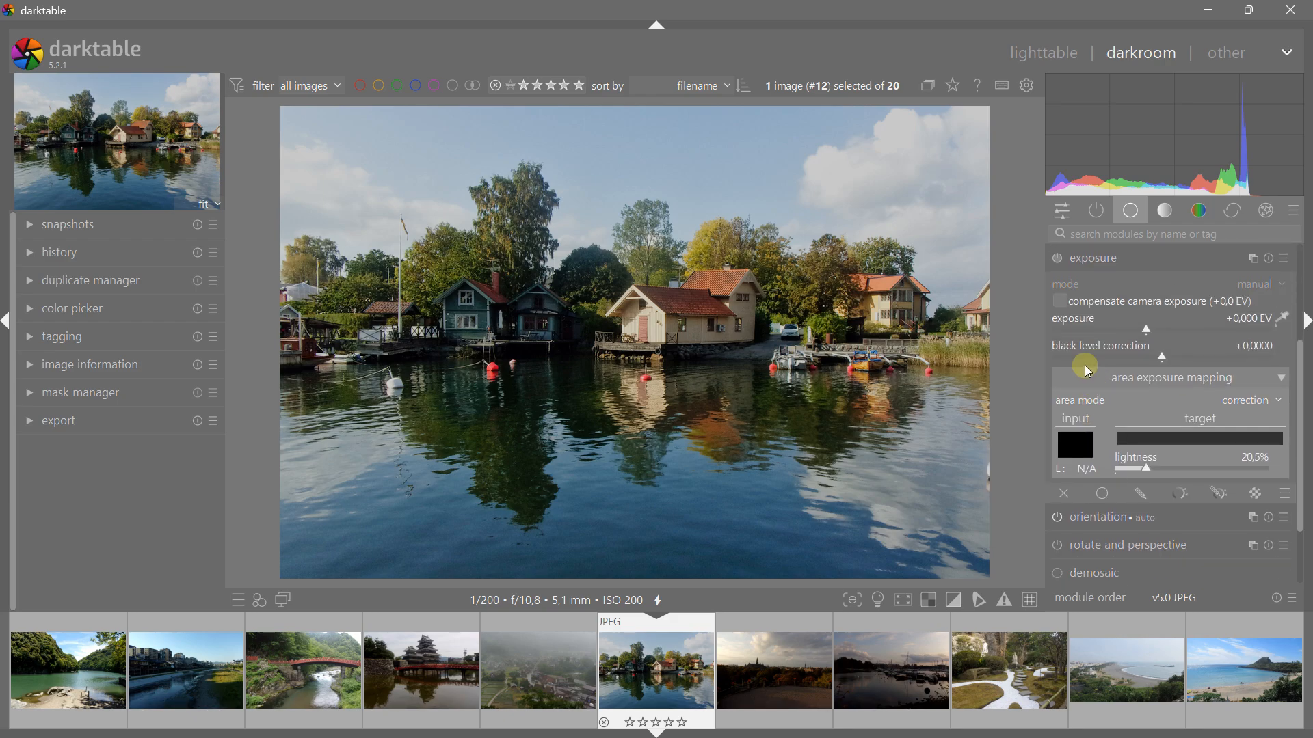
left_click(1057, 258)
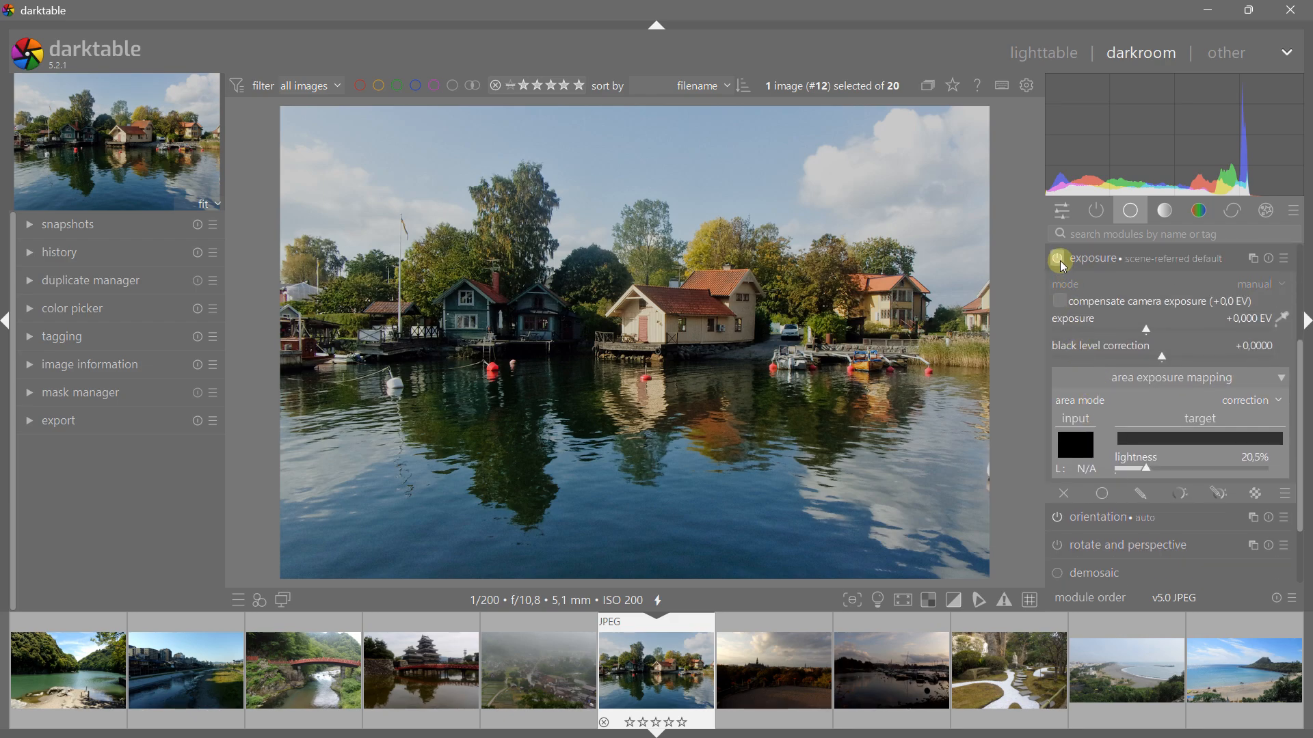
left_click(1151, 329)
left_click_drag(1153, 330, 1158, 328)
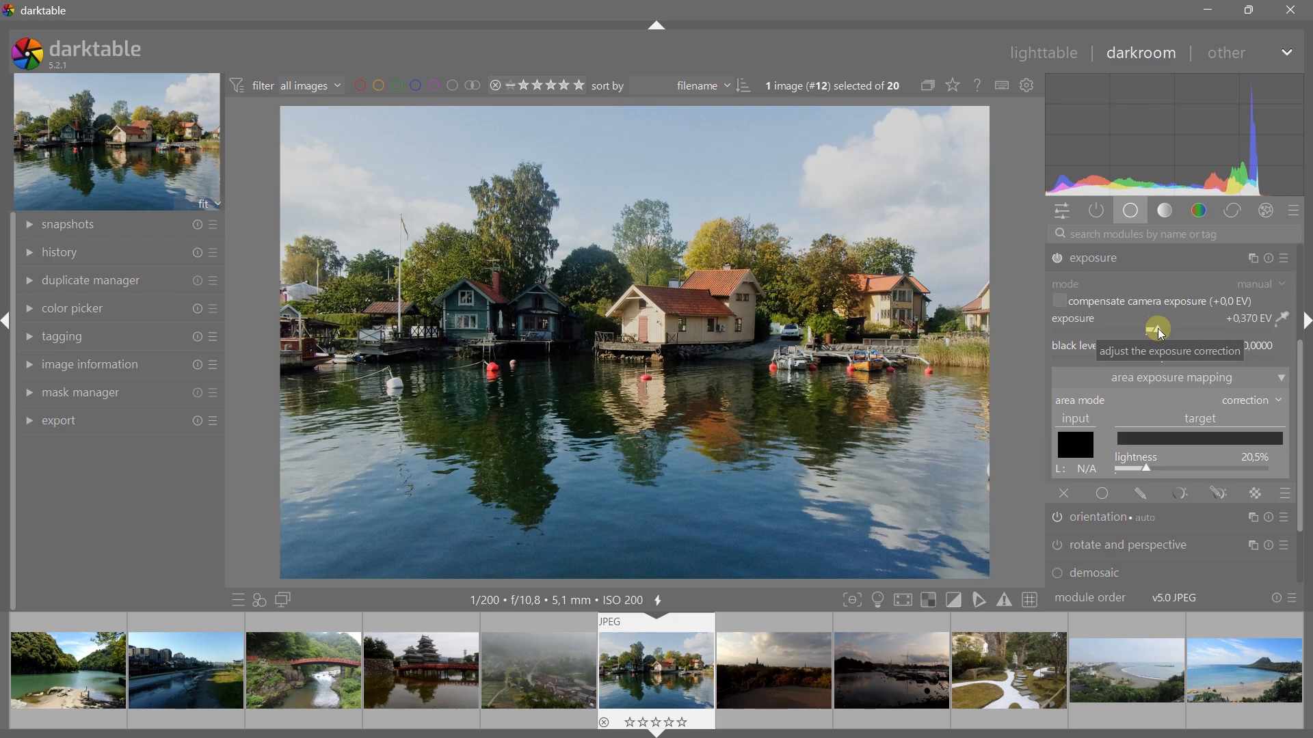
left_click(1104, 260)
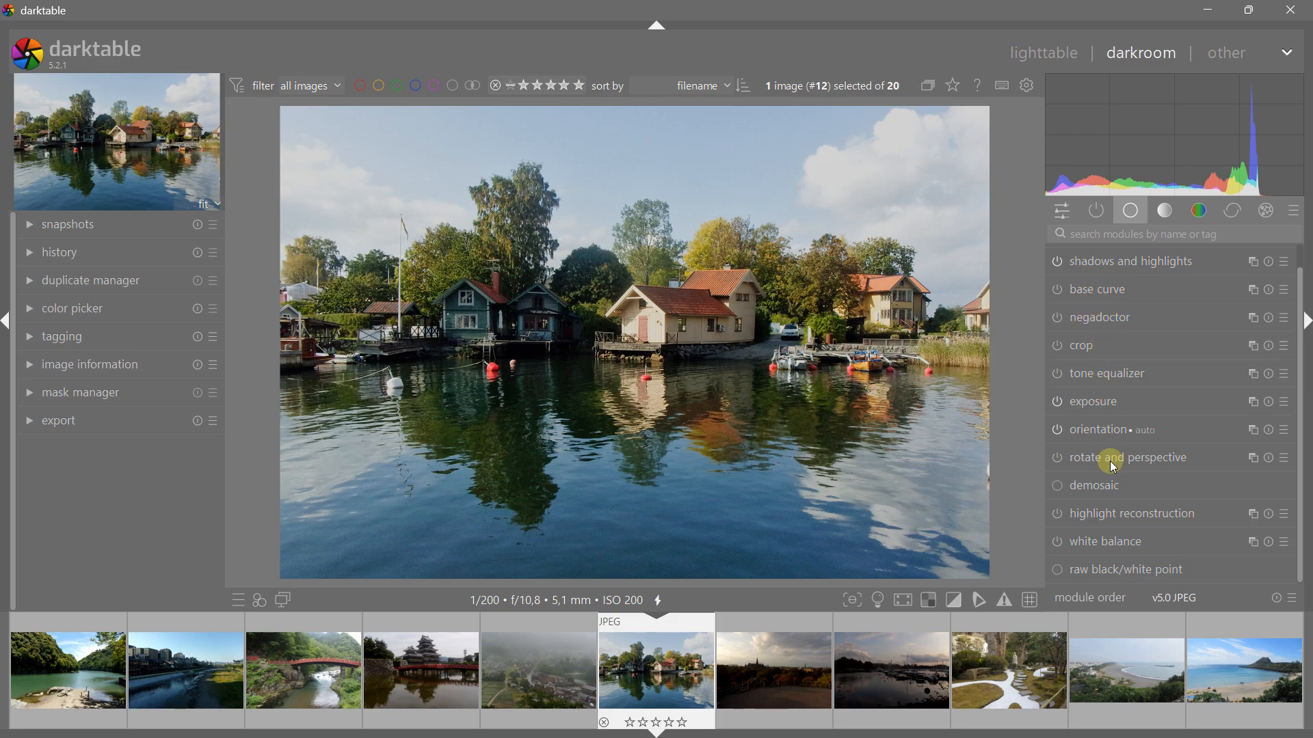
Enable the velvia module, set its strength to 100,00% and compare the photo with it off and on, leaving it enabled
left_click(1168, 214)
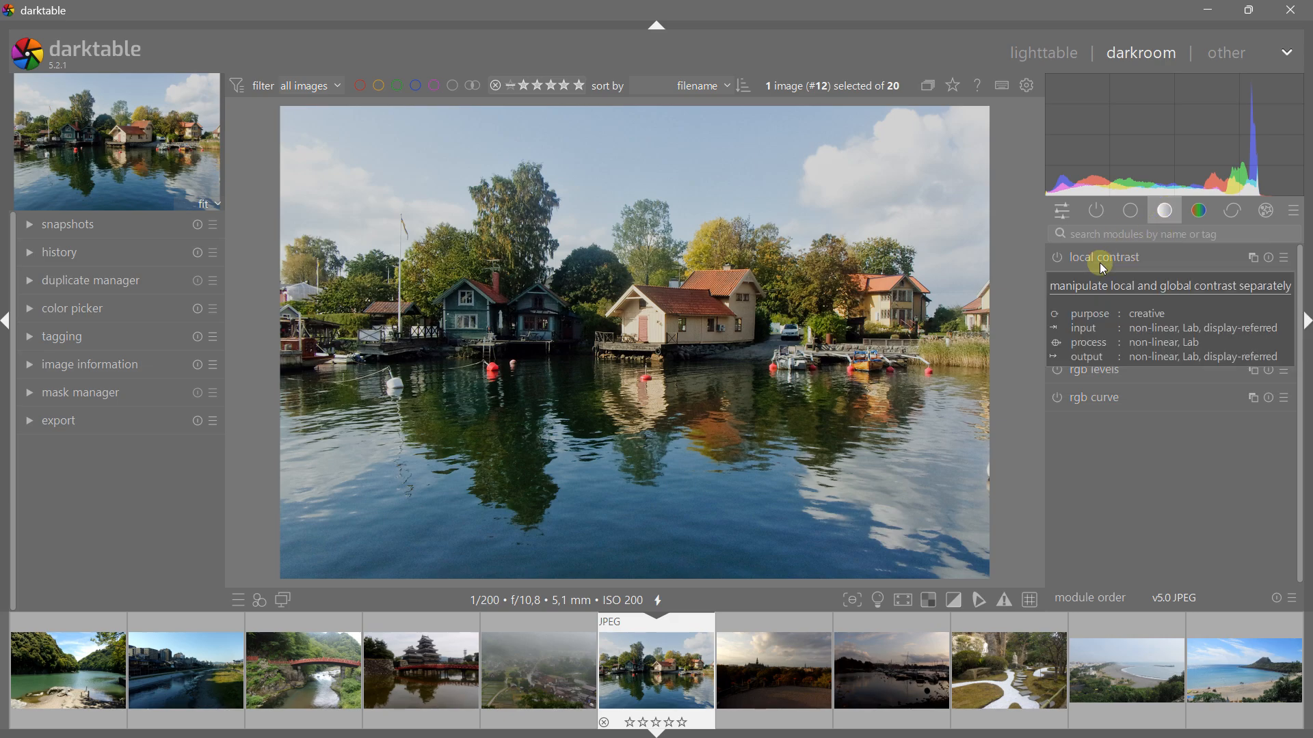
left_click(1197, 212)
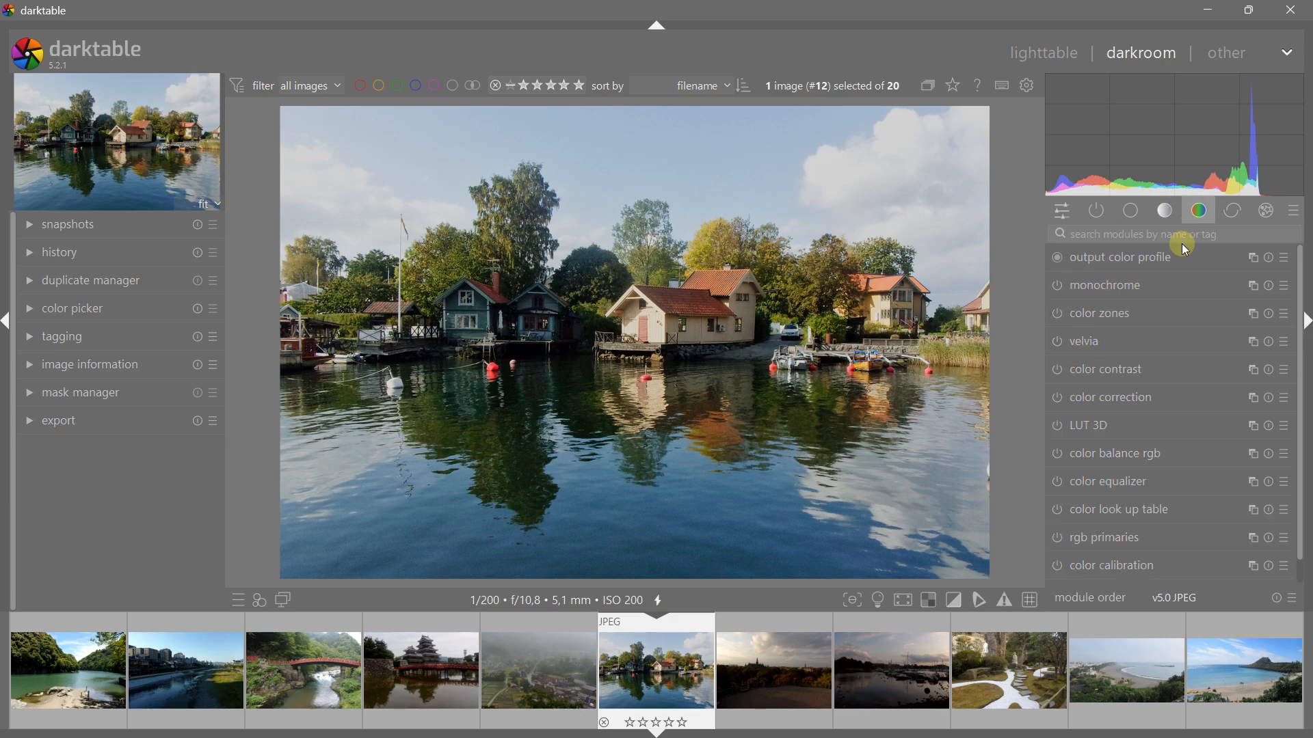
left_click(1086, 345)
left_click(1057, 259)
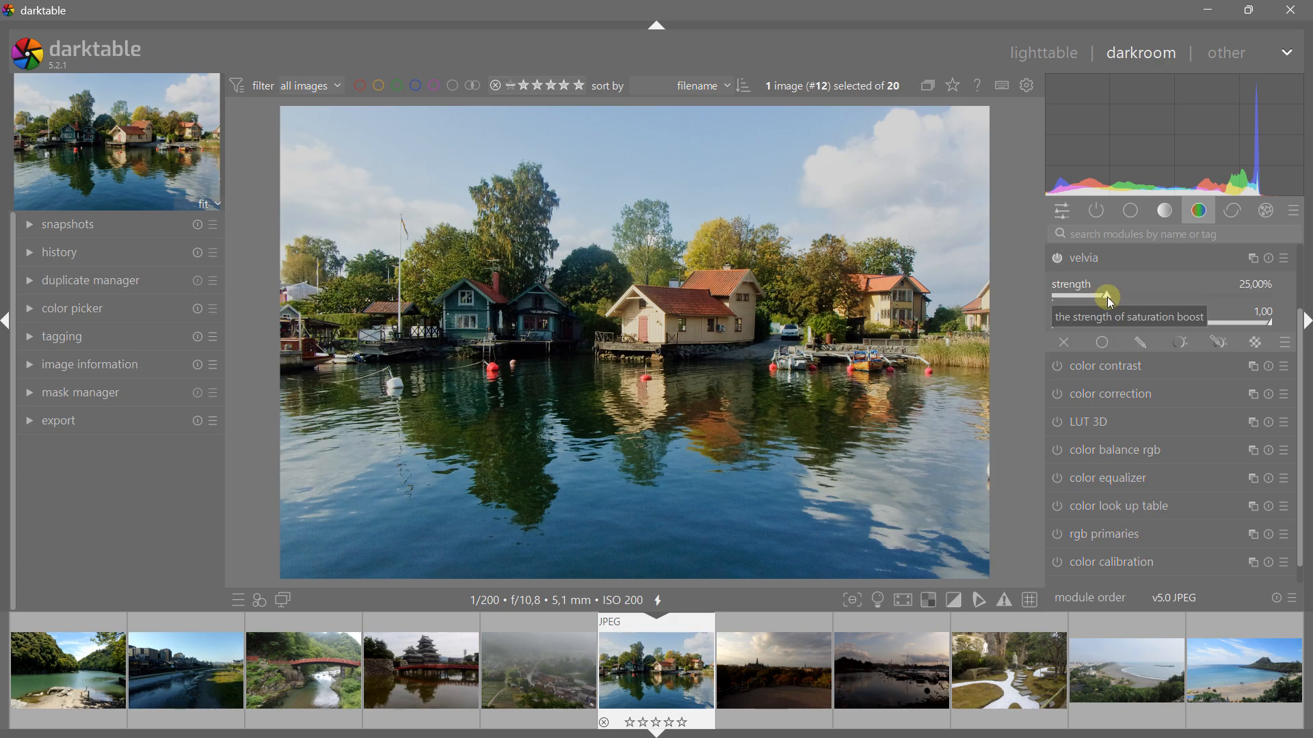
left_click_drag(1107, 297, 1299, 290)
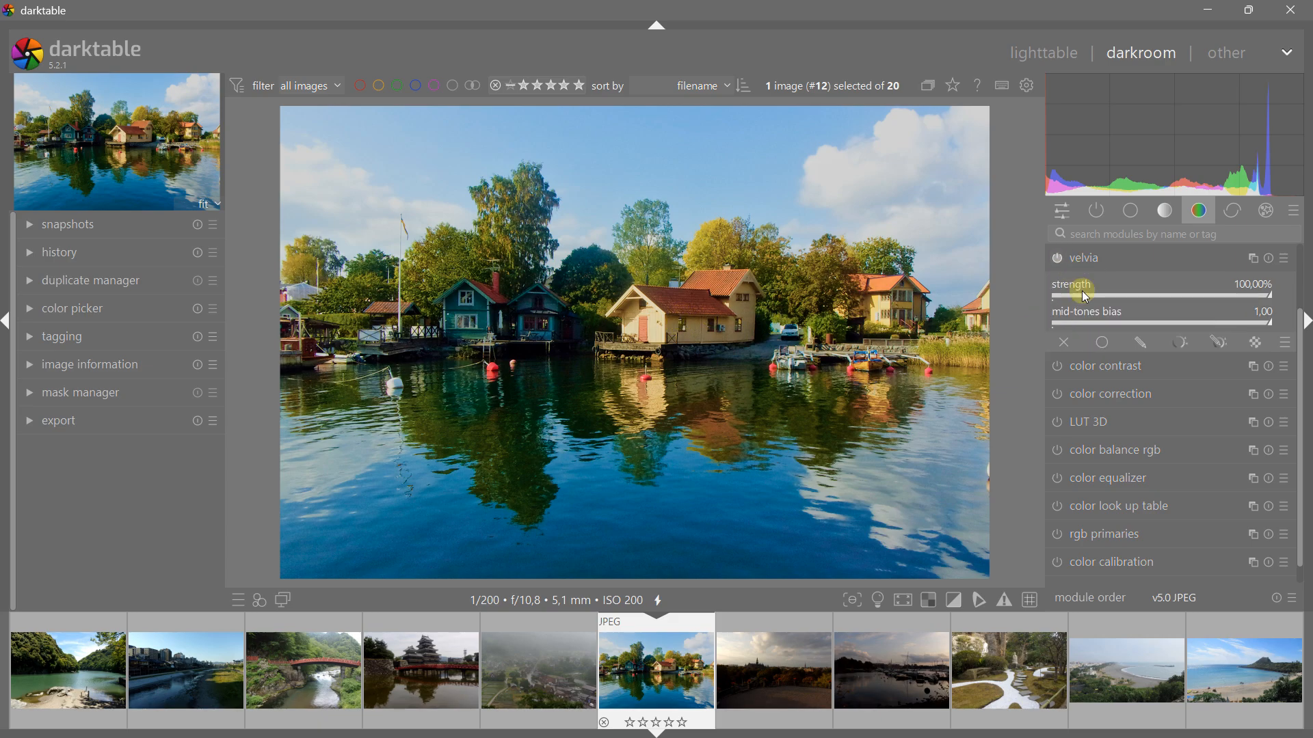
left_click(1055, 261)
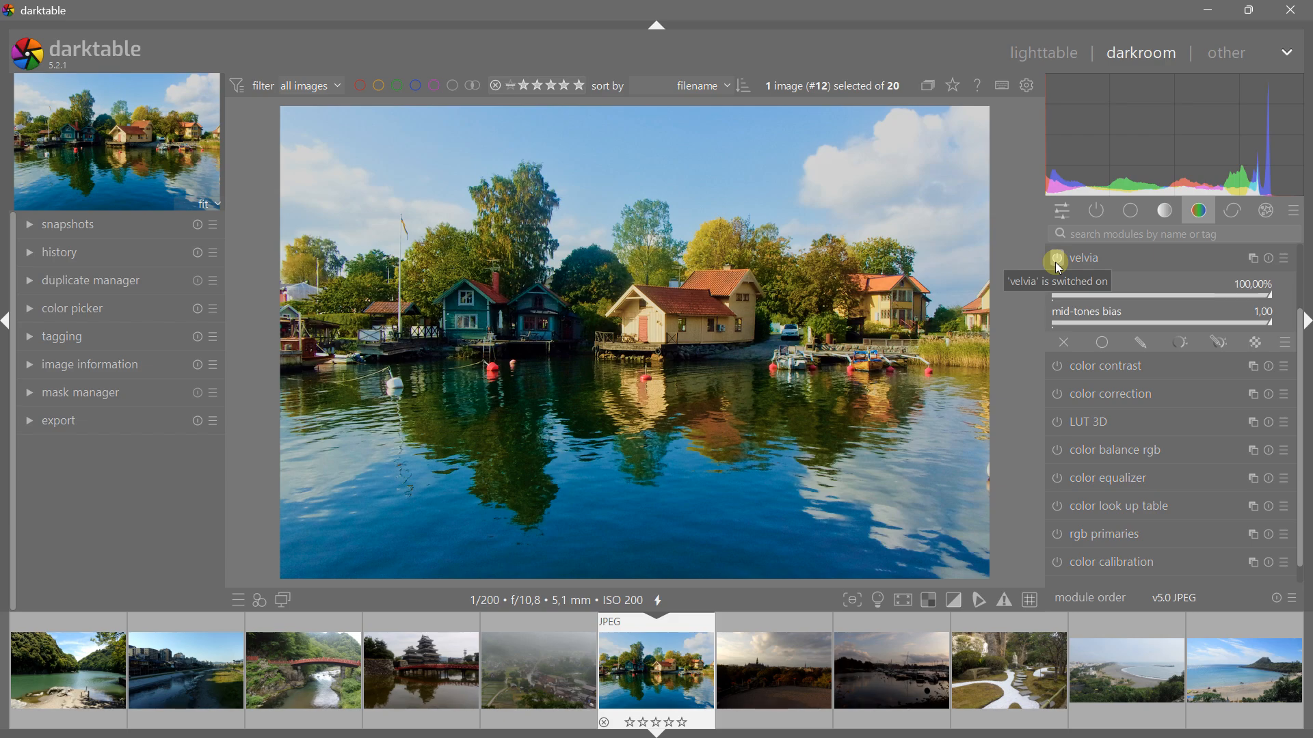
left_click(1056, 261)
left_click(1055, 262)
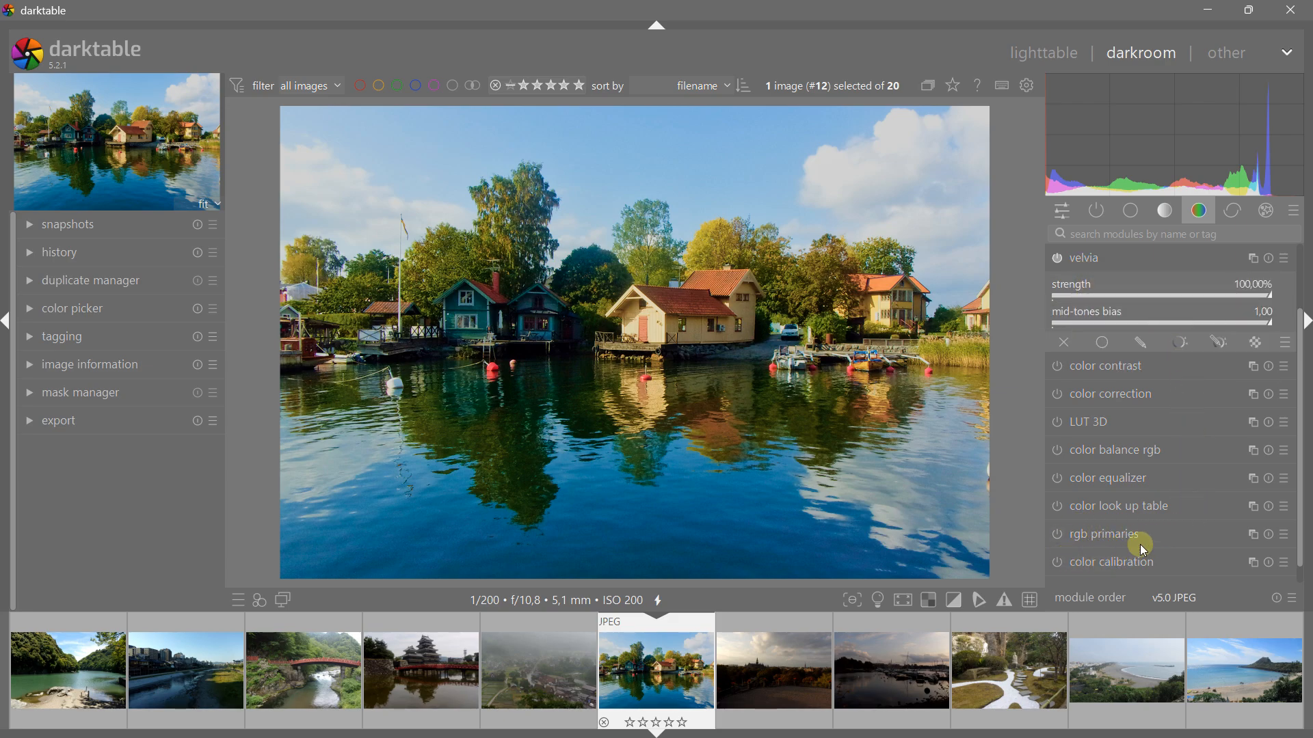
In color balance rgb, set global vibrance to about +11,49%, contrast to about +7,45% and global chroma to about +18,63%
left_click(1107, 452)
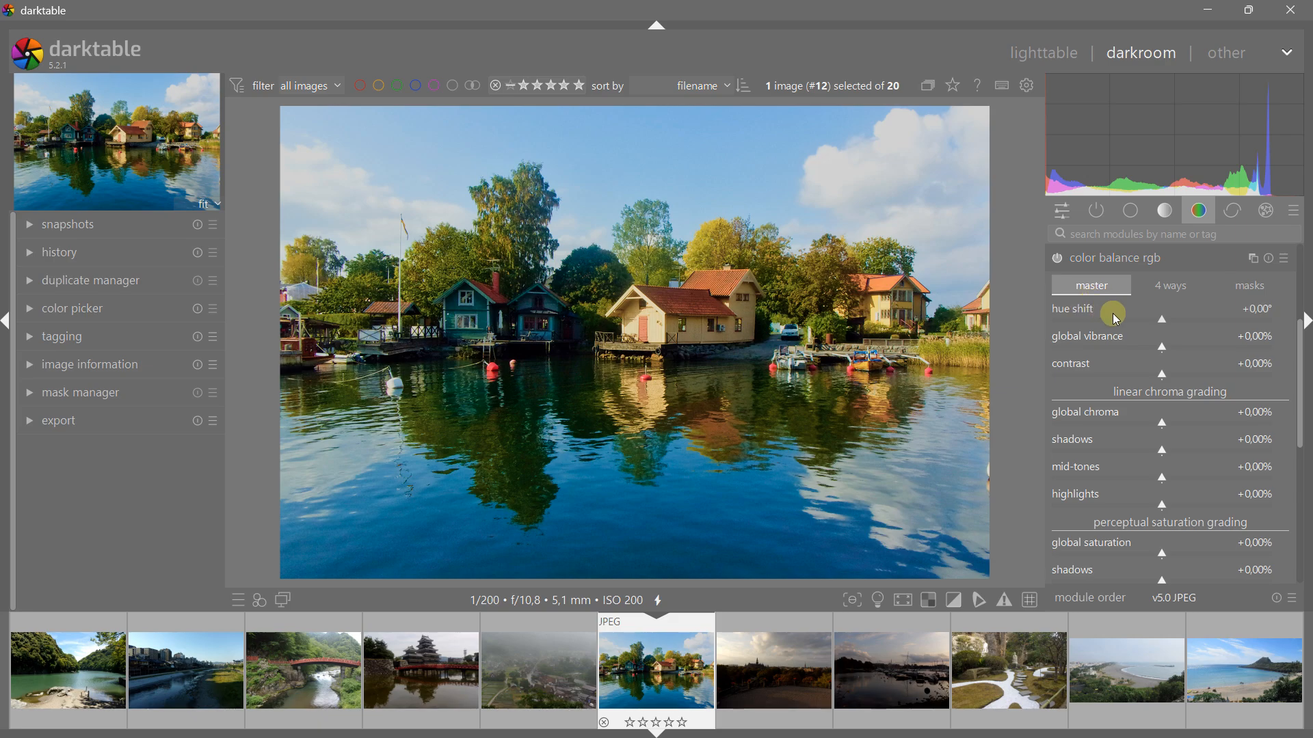
left_click_drag(1172, 349, 1178, 375)
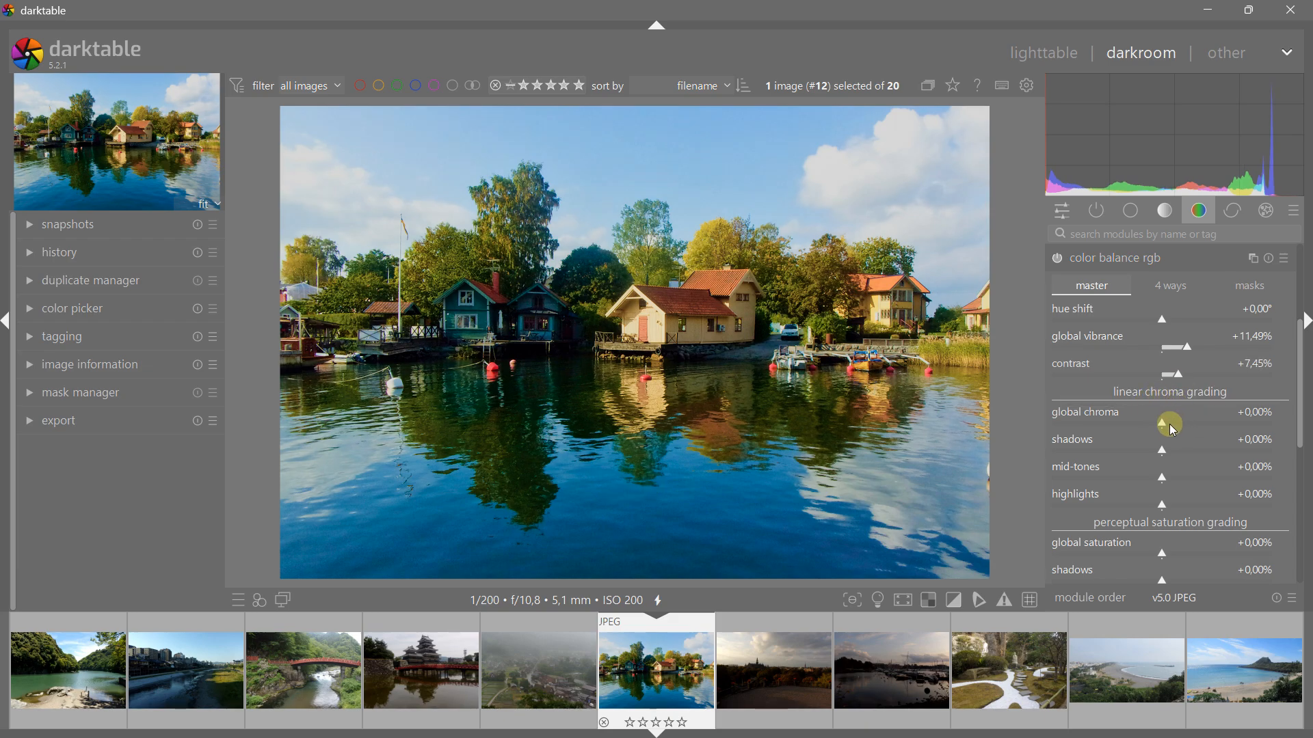
left_click_drag(1171, 430, 1207, 429)
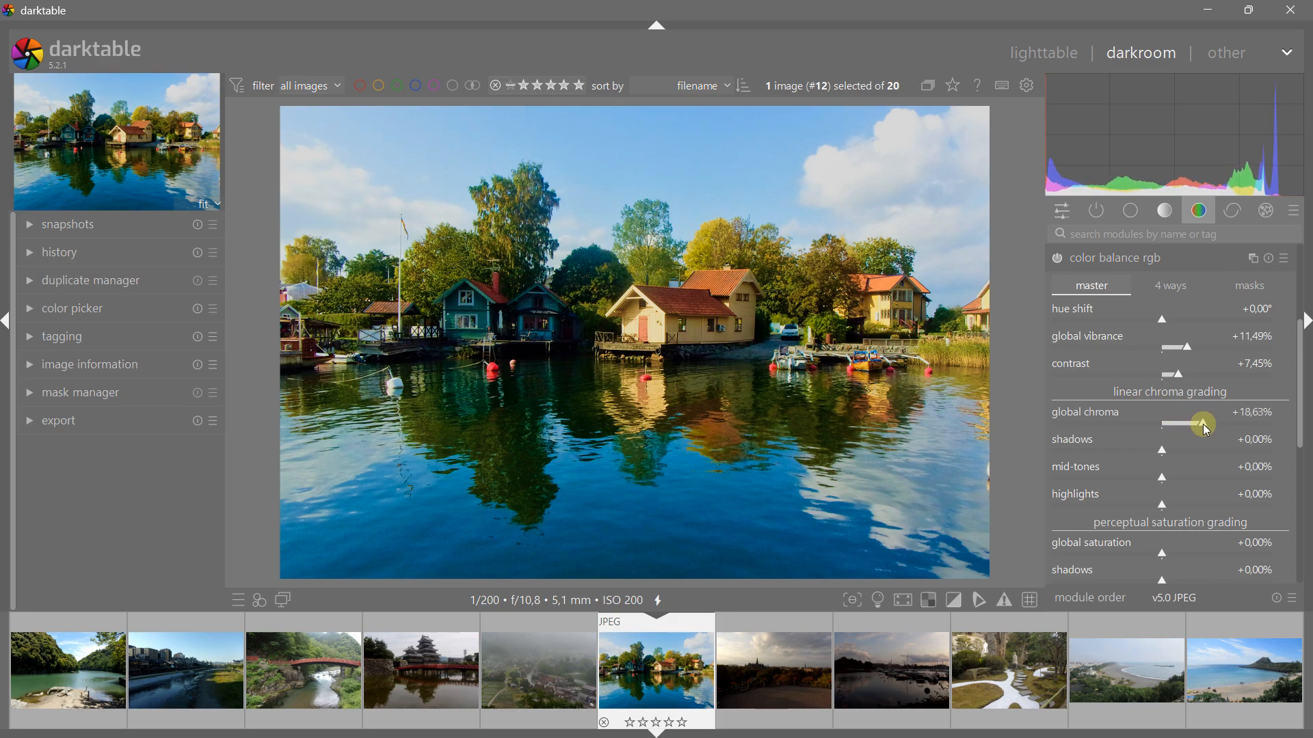
Under linear chroma grading, set shadows to about +11,80%, mid-tones to about +6,83% and highlights to about +17,39%
left_click(1173, 447)
left_click(1174, 506)
left_click(1172, 478)
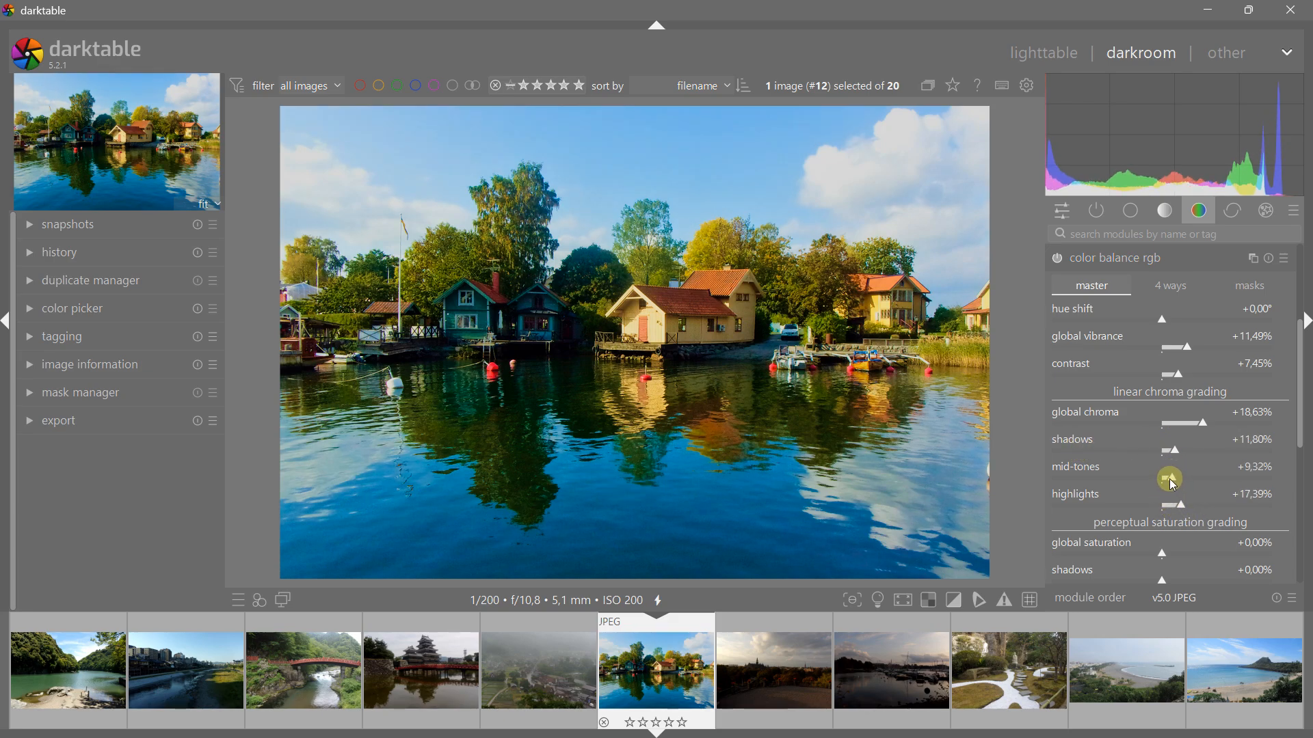
left_click_drag(1171, 480, 1168, 479)
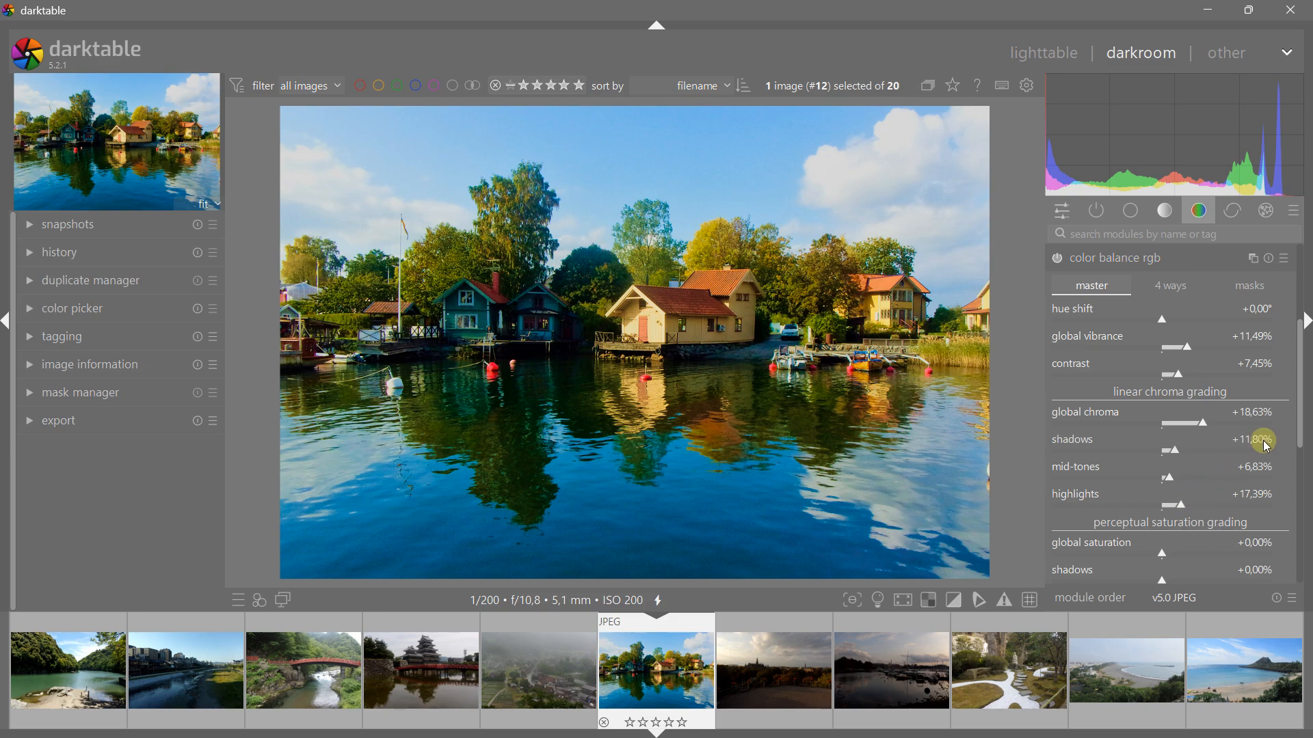
Under perceptual saturation grading, set global saturation to about +11,18%, shadows +13,04%, mid-tones +9,94% and highlights +8,07%
left_click_drag(1299, 401, 1298, 516)
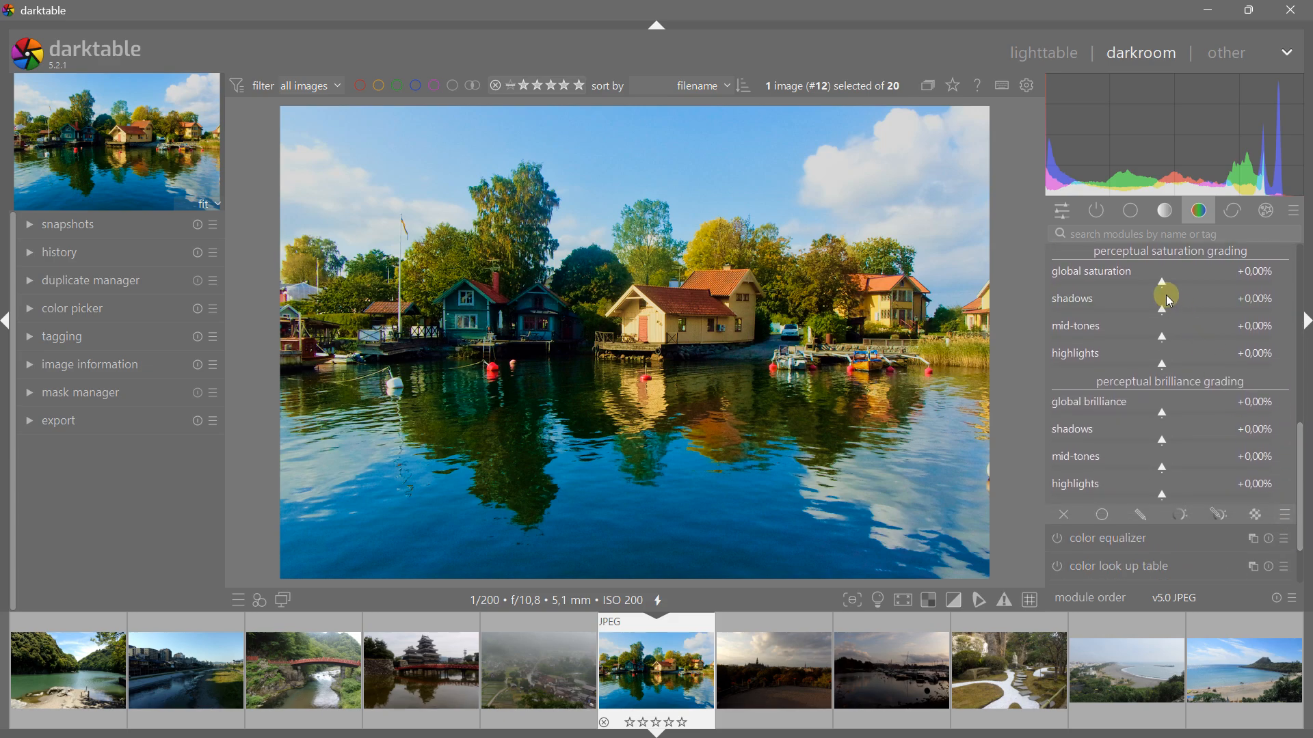
left_click_drag(1183, 282, 1174, 282)
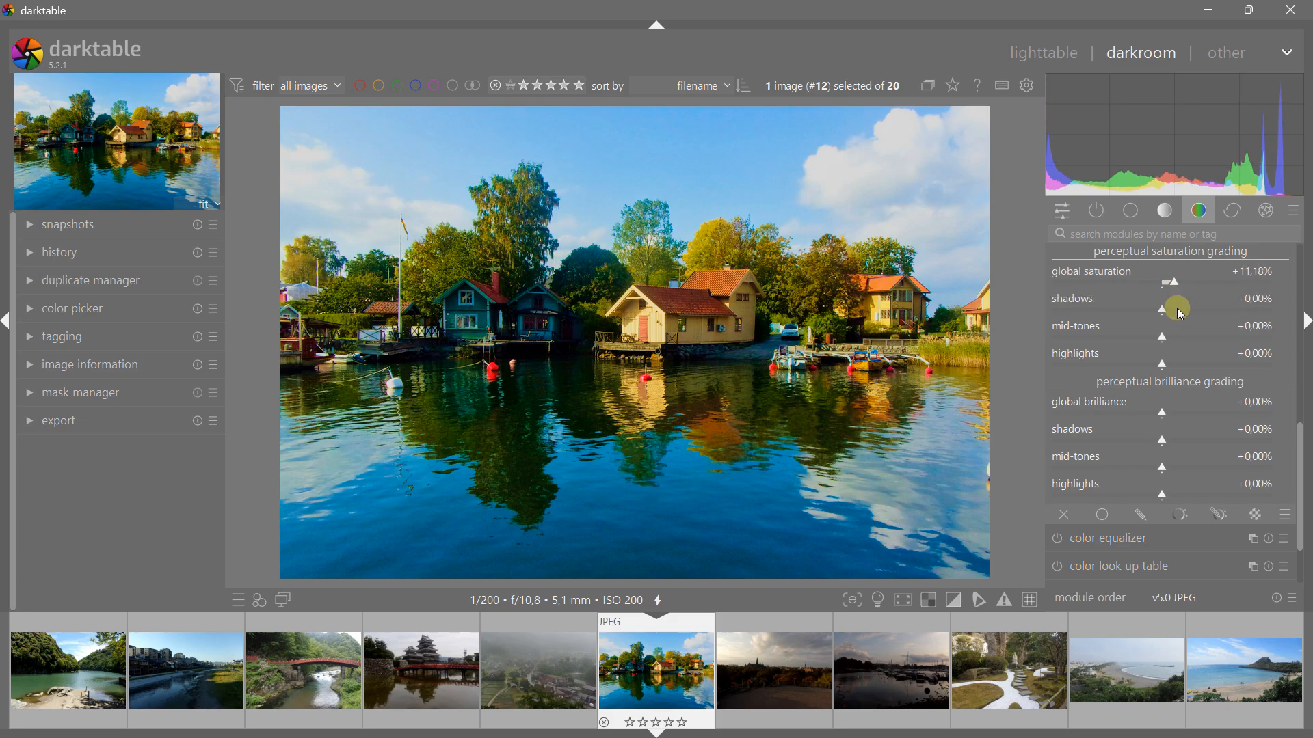
left_click(1177, 310)
left_click(1173, 336)
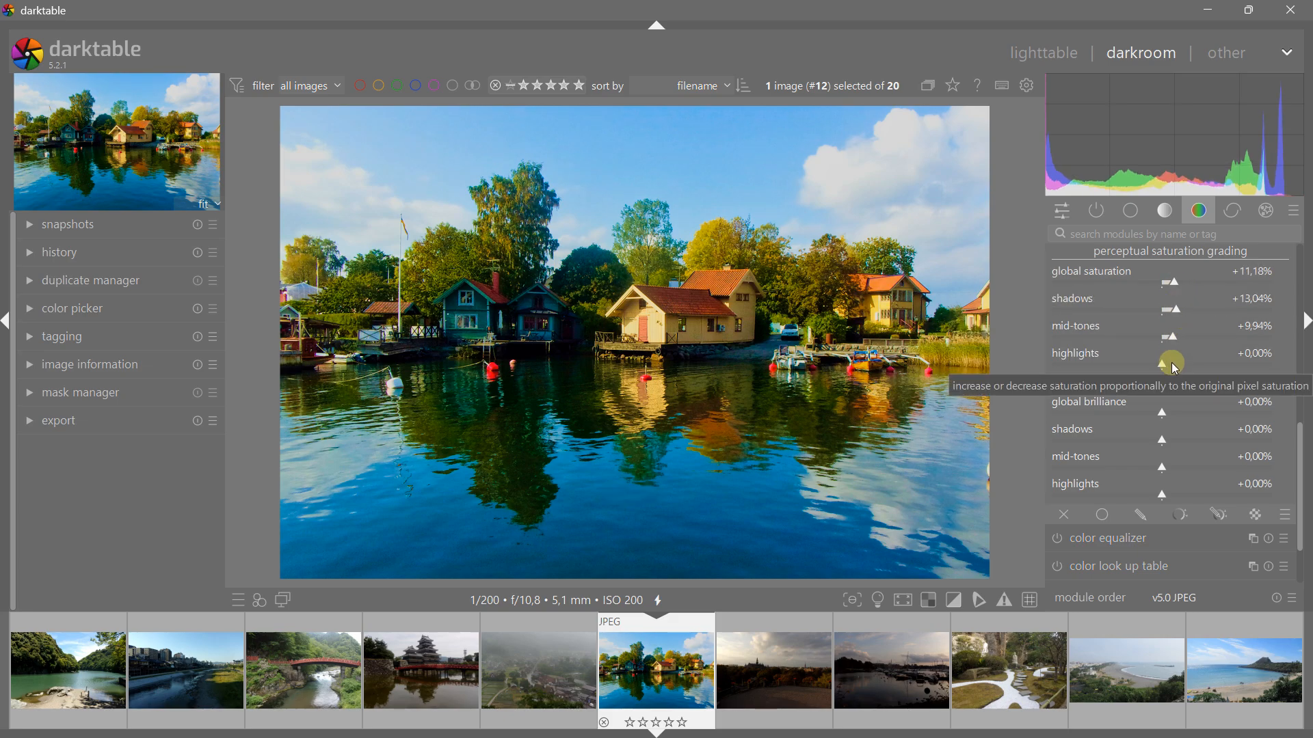
left_click(1171, 363)
Under perceptual brilliance grading, set global brilliance to about +8,70%, shadows +5,59%, mid-tones +3,73% and highlights +5,59%, and collapse color balance rgb
left_click(1176, 414)
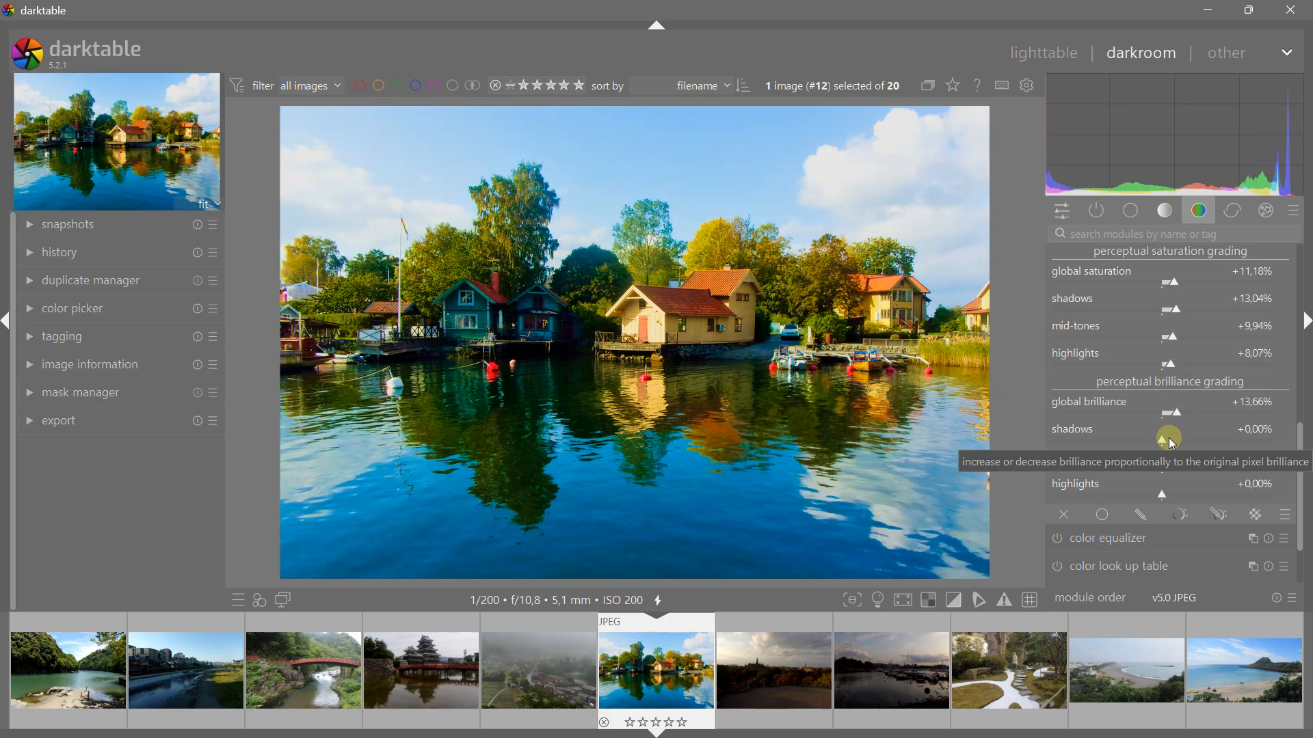
left_click(1169, 441)
left_click(1166, 469)
left_click(1168, 495)
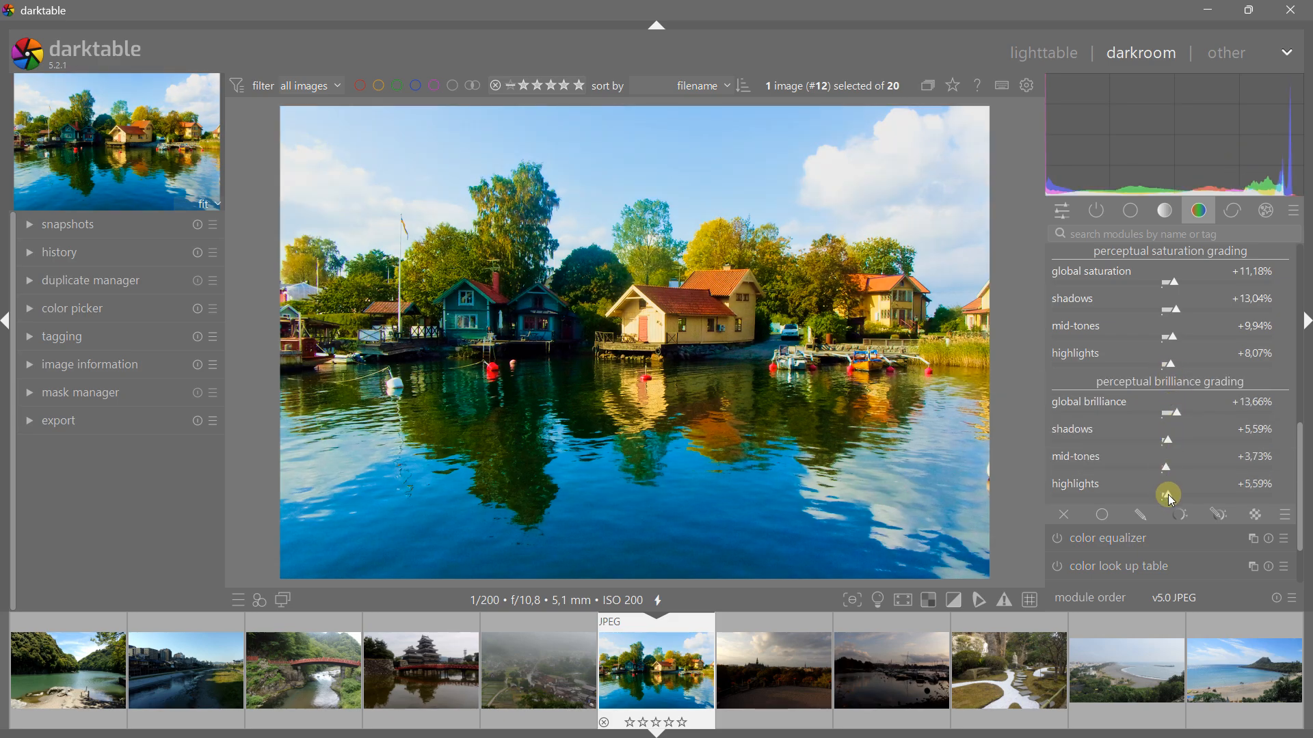
left_click(1171, 413)
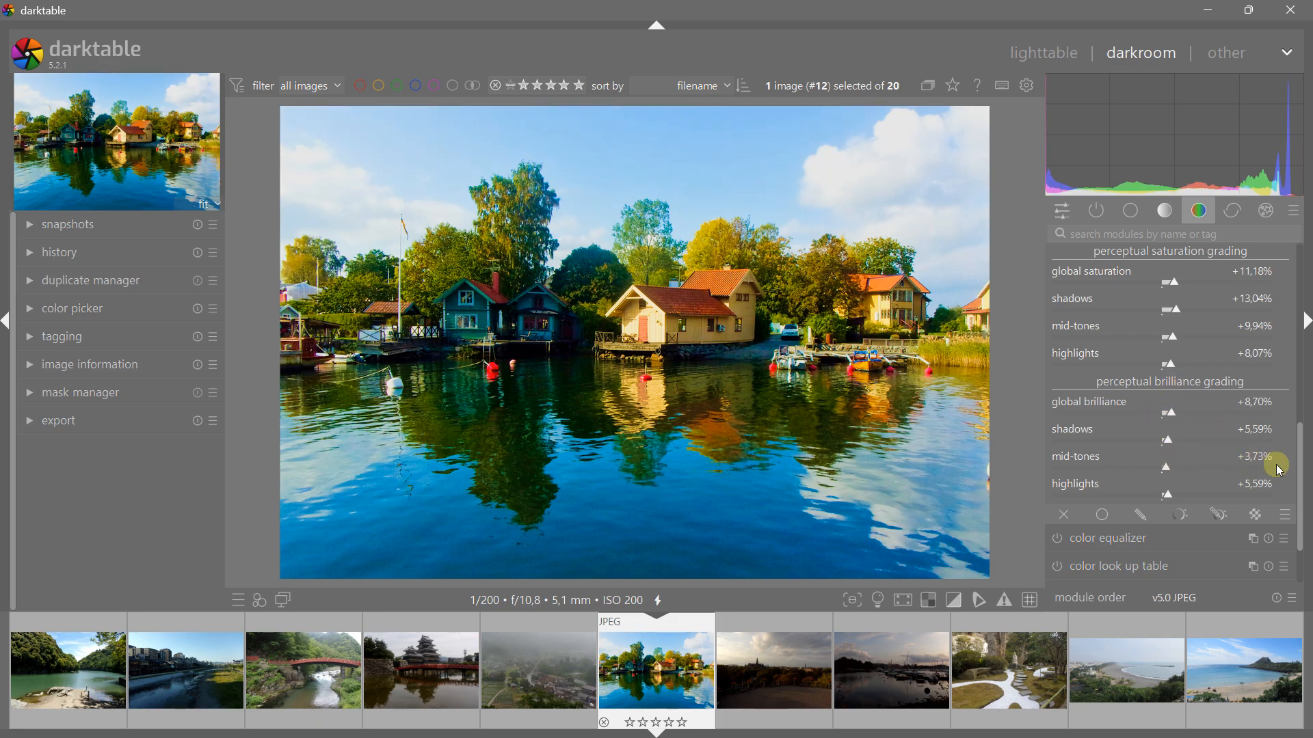
left_click_drag(1302, 453, 1279, 255)
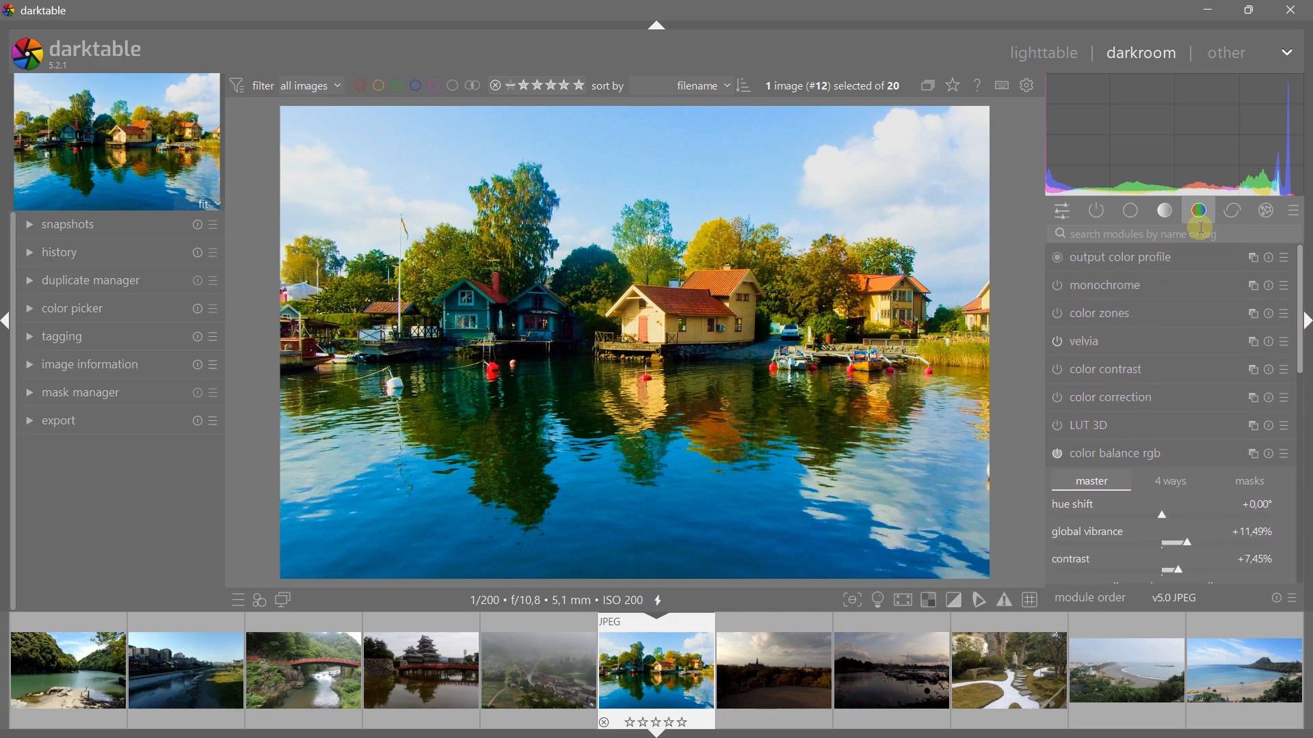
left_click(1091, 449)
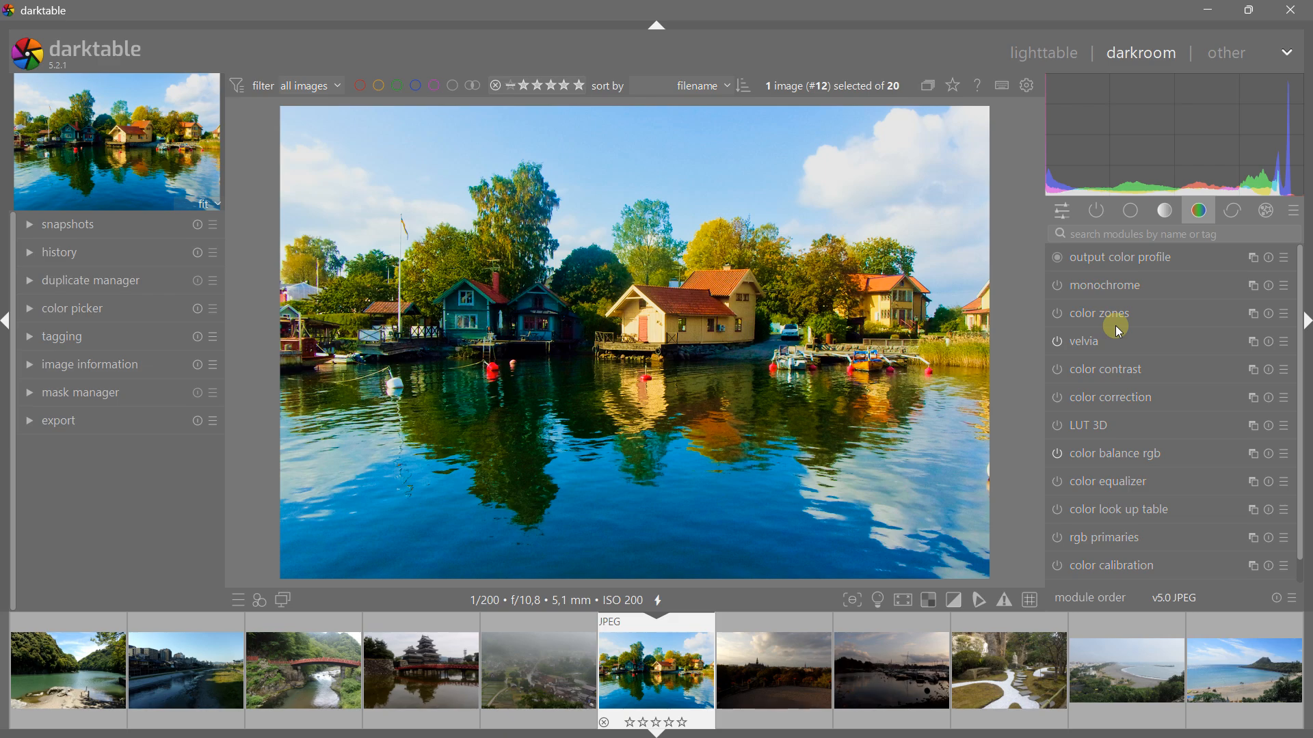
Enable the local contrast module and set its detail to about 132%, checking the effect on the yellow house up close
mouse_move(1116, 327)
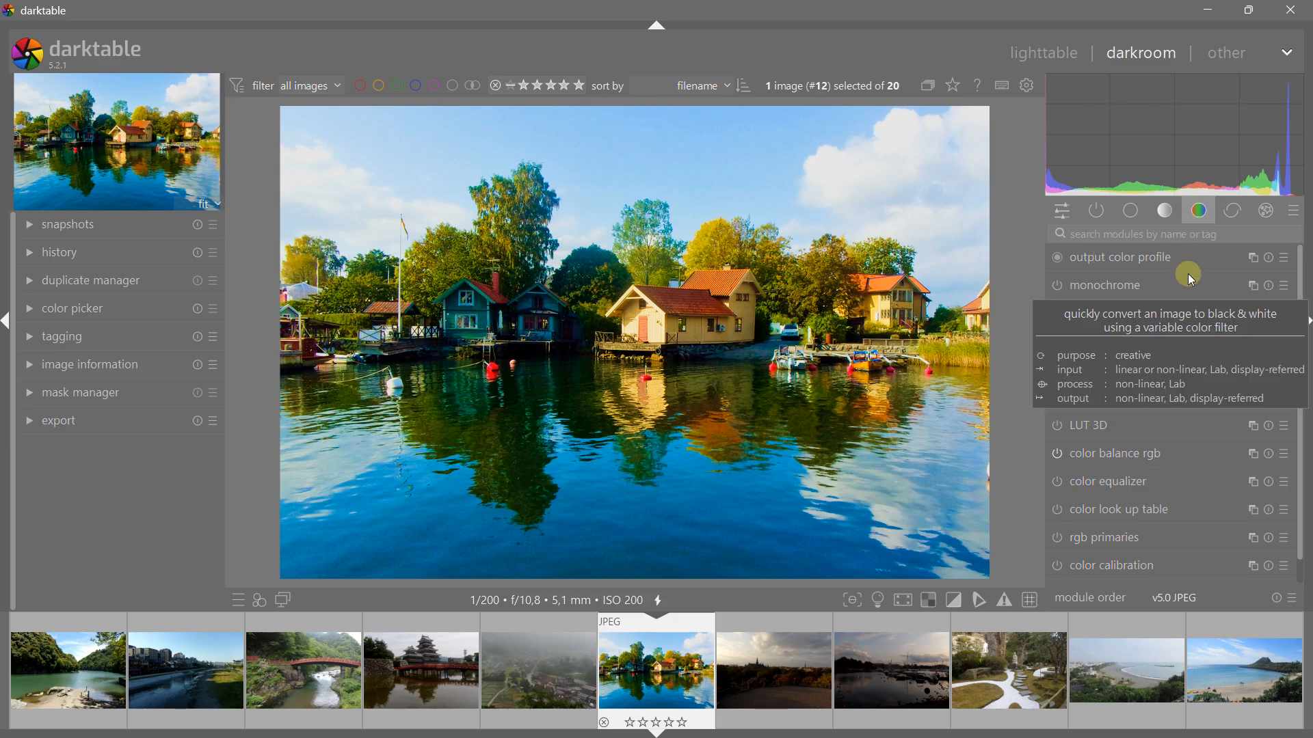
left_click(1172, 214)
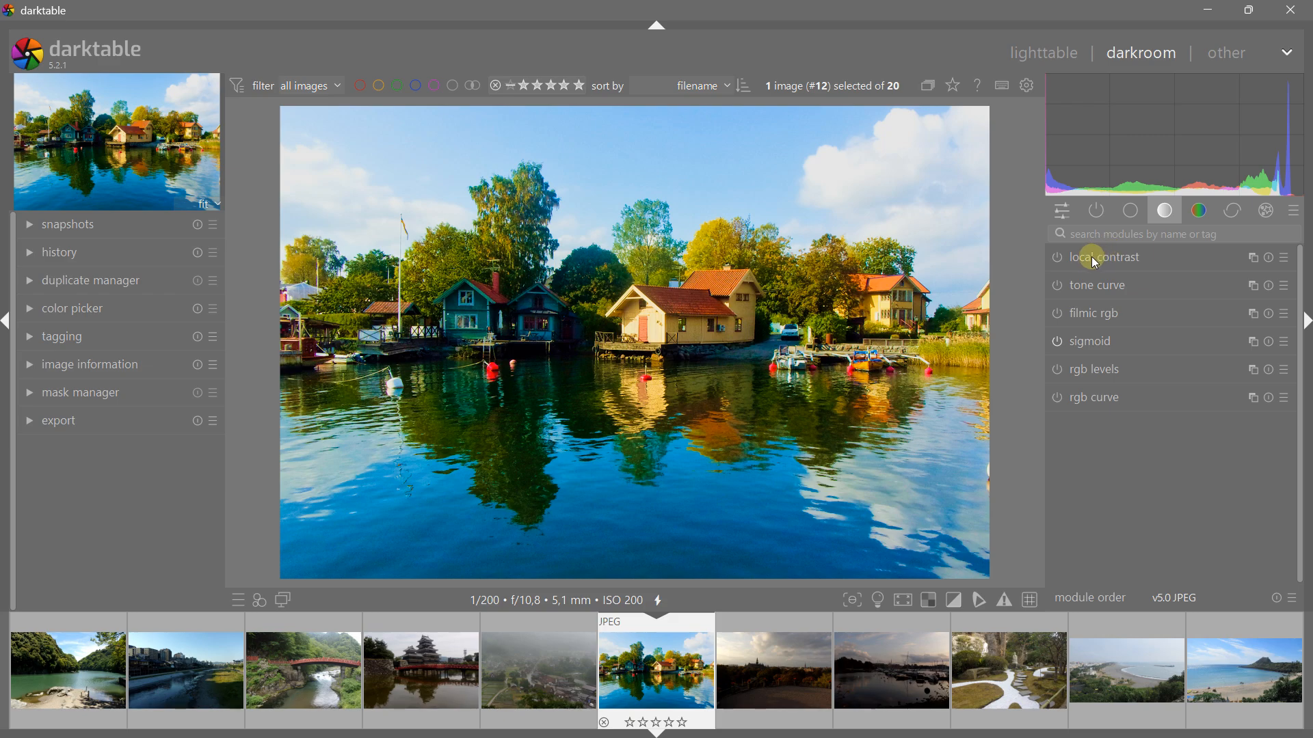
mouse_move(1090, 258)
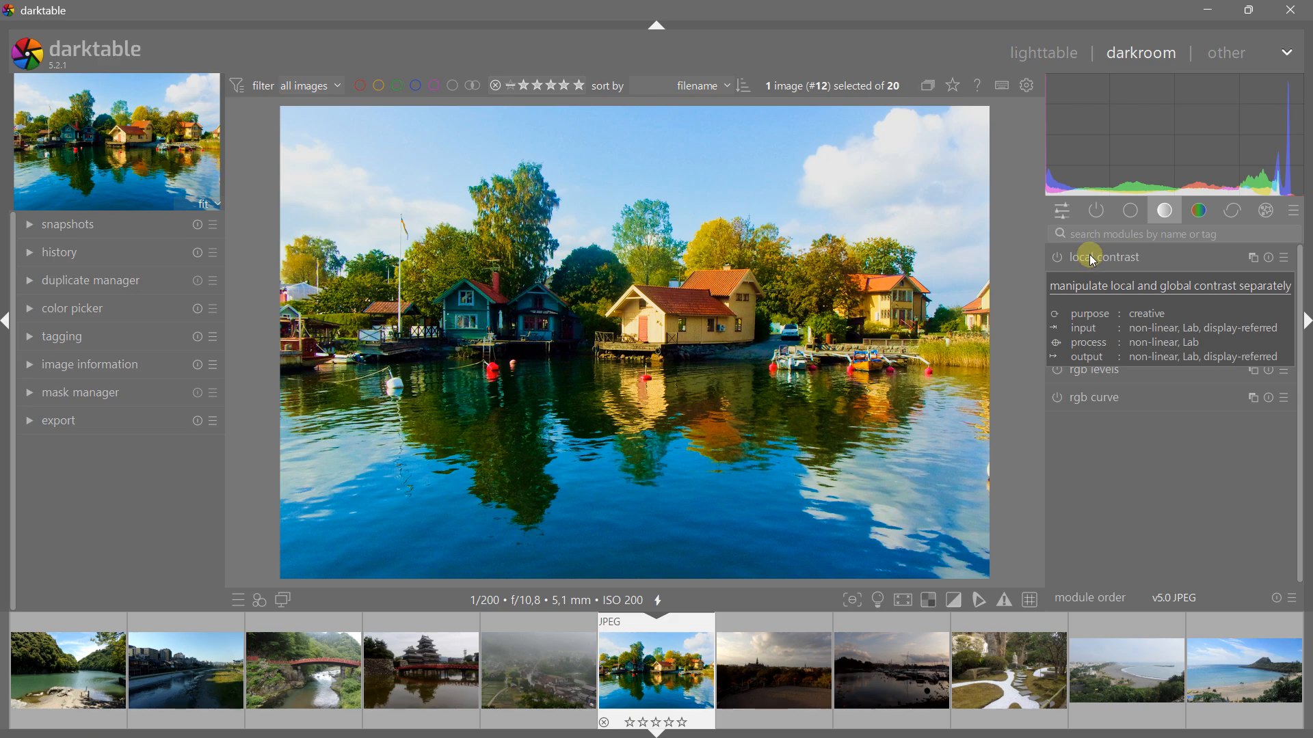
left_click(1092, 258)
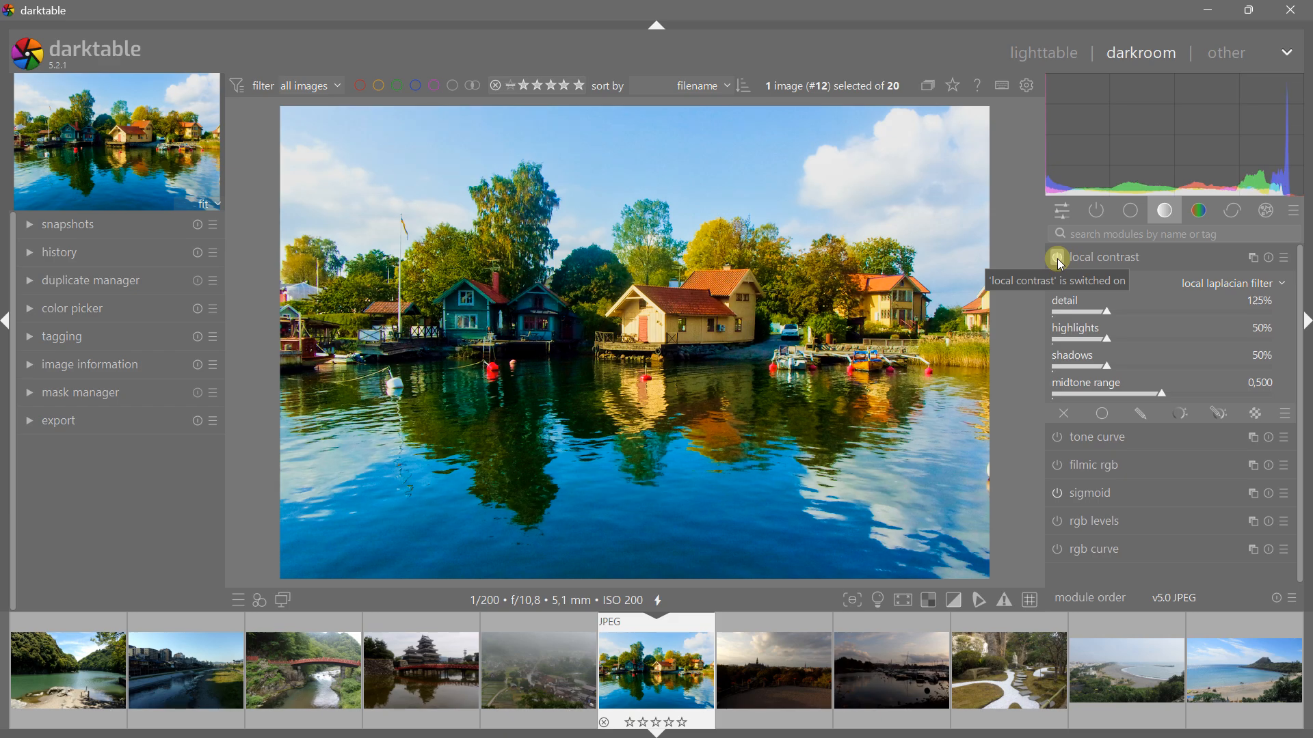
scroll(716, 318, "up", 4)
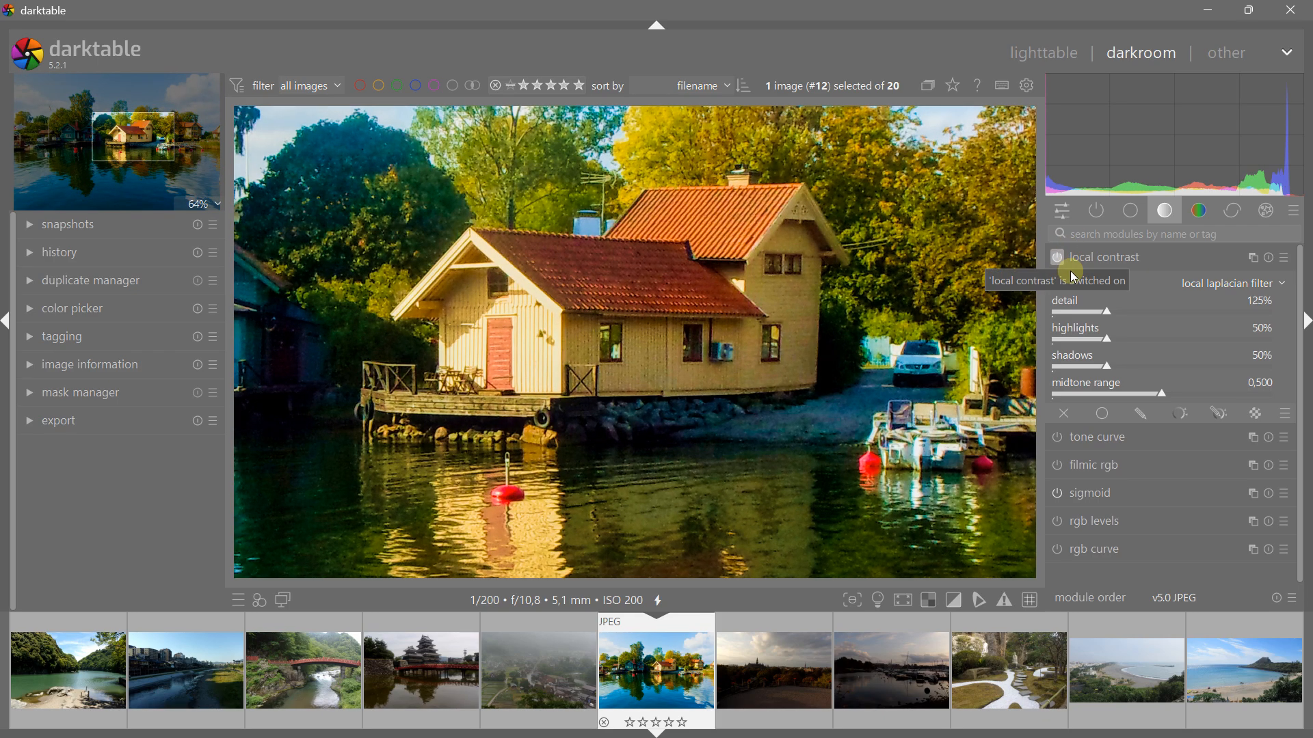
left_click(1109, 310)
left_click_drag(1110, 311, 1113, 319)
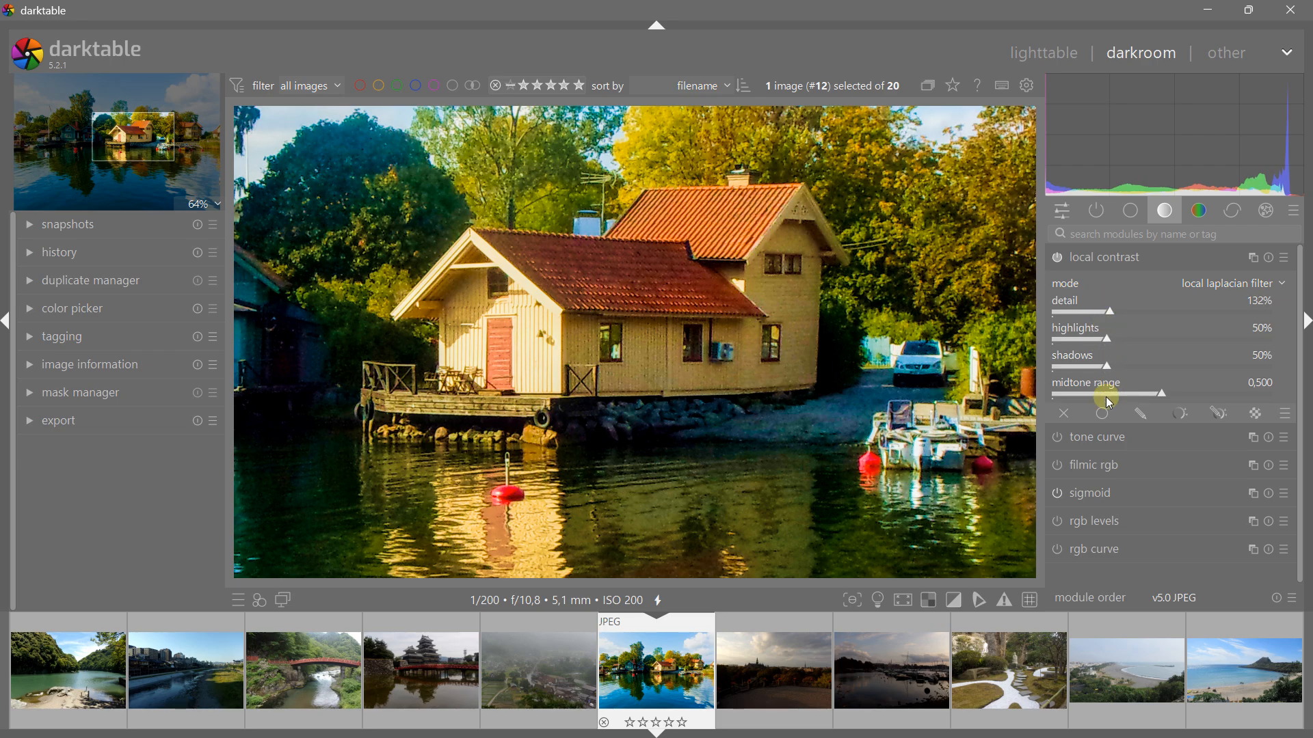
scroll(765, 388, "down", 3)
scroll(766, 388, "down", 1)
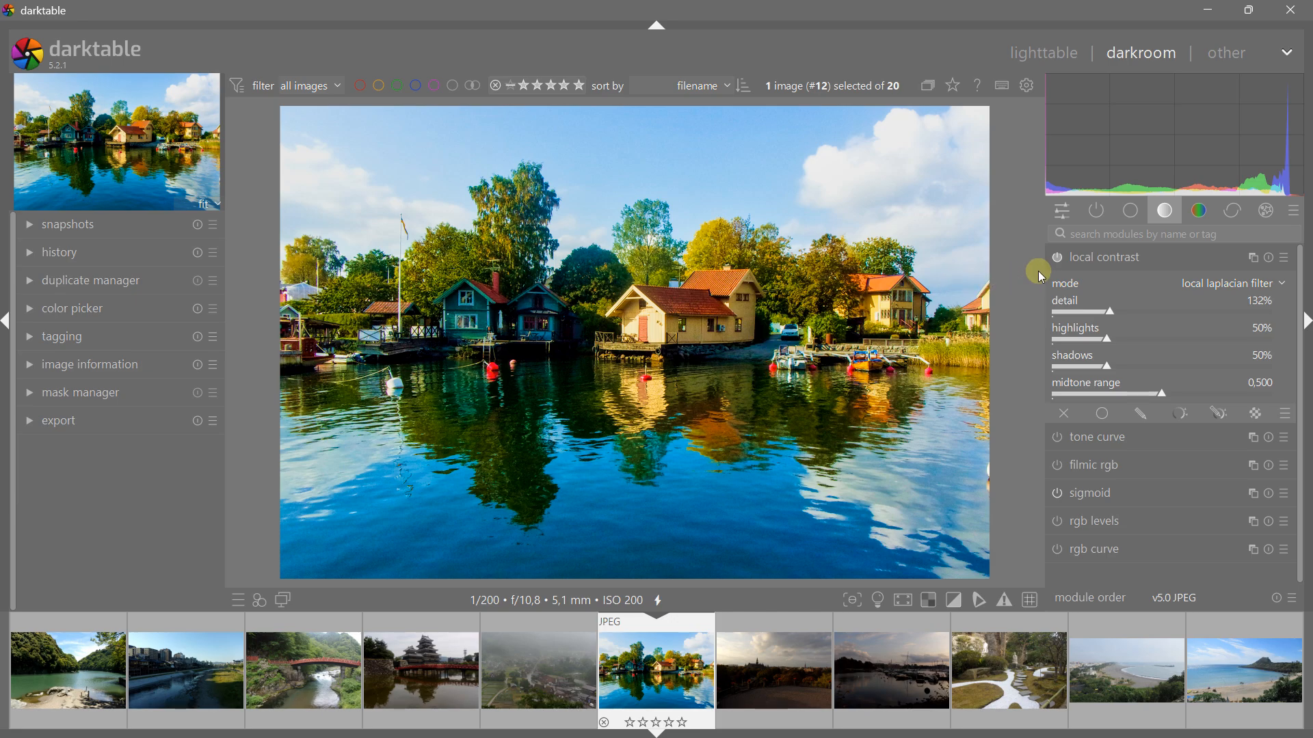
Enable the sharpen module from the corrective modules and set its radius to about 3,155
left_click(1227, 215)
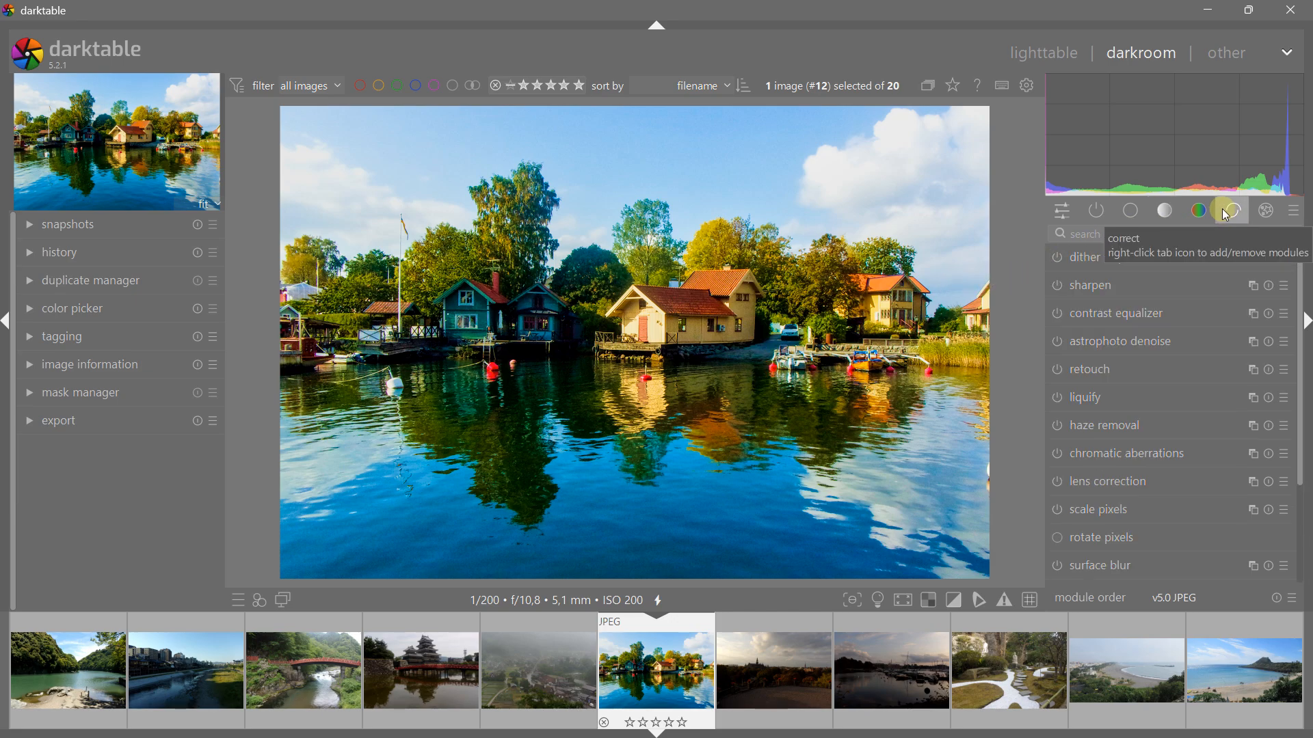
left_click(1086, 286)
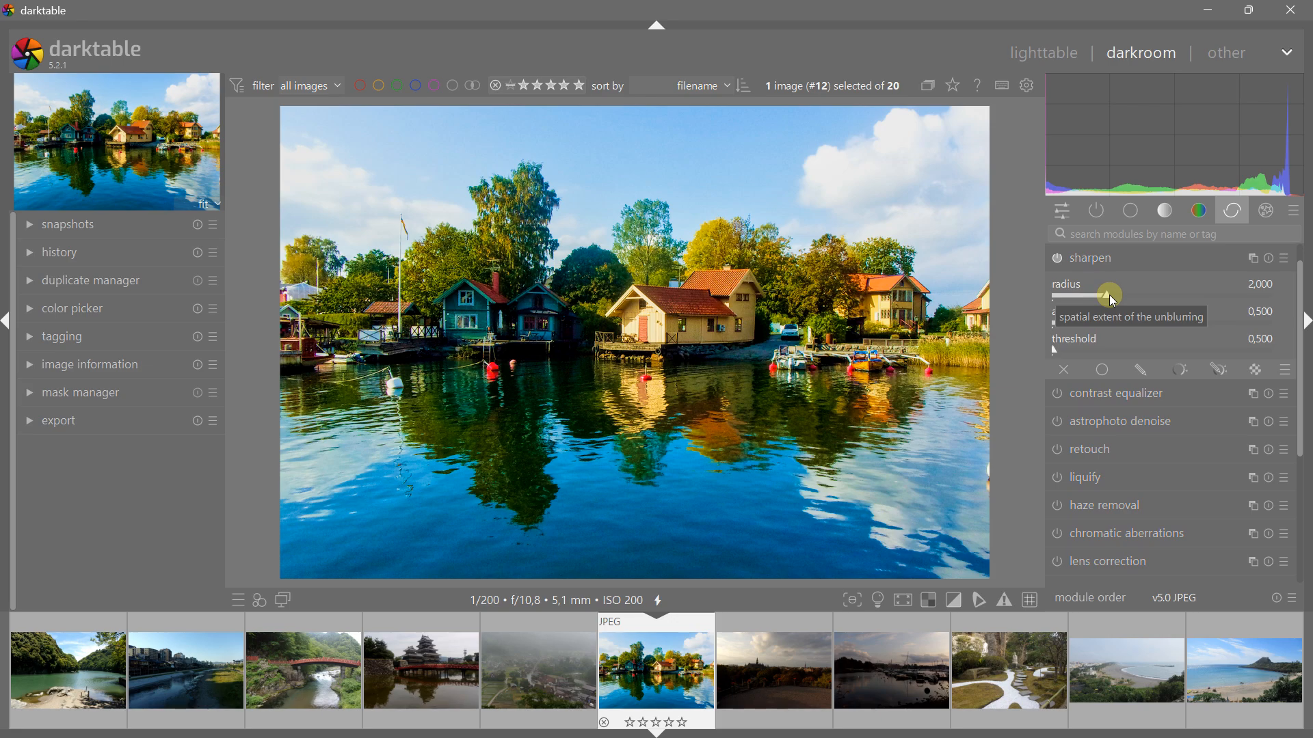
left_click_drag(1111, 299, 1141, 301)
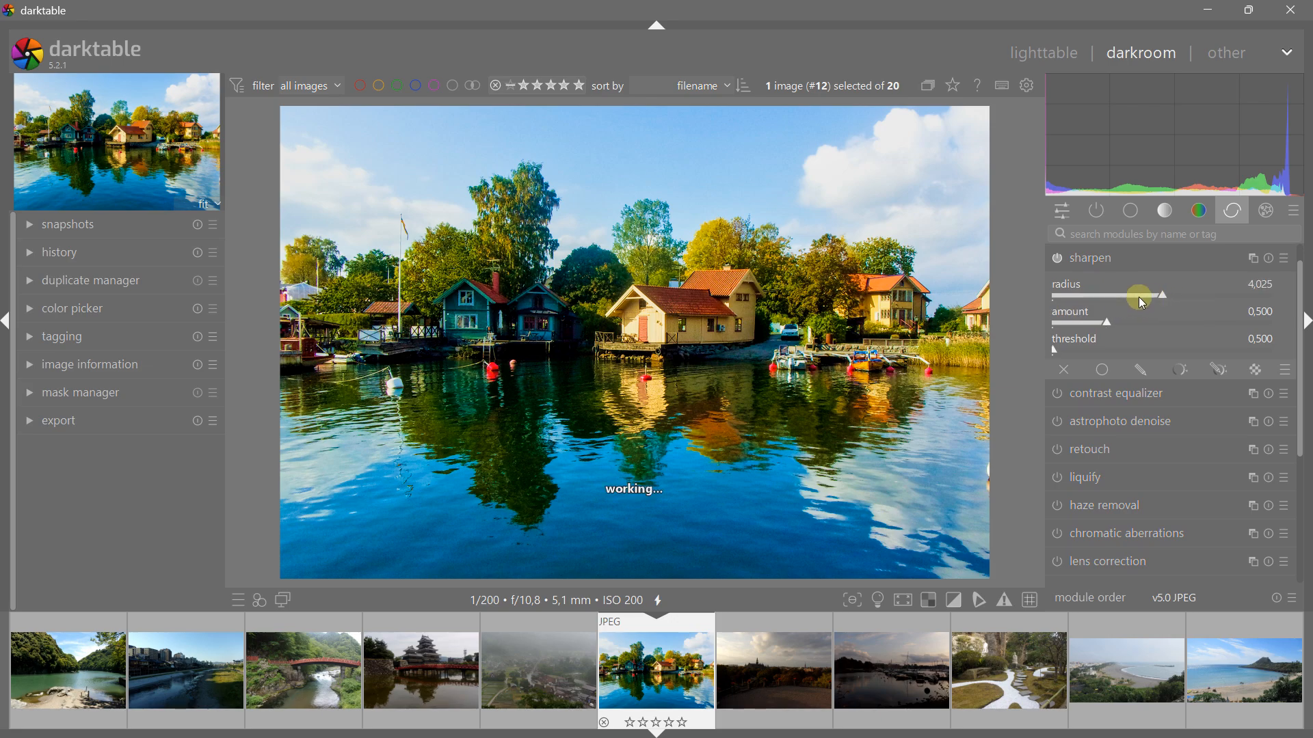
left_click(1141, 302)
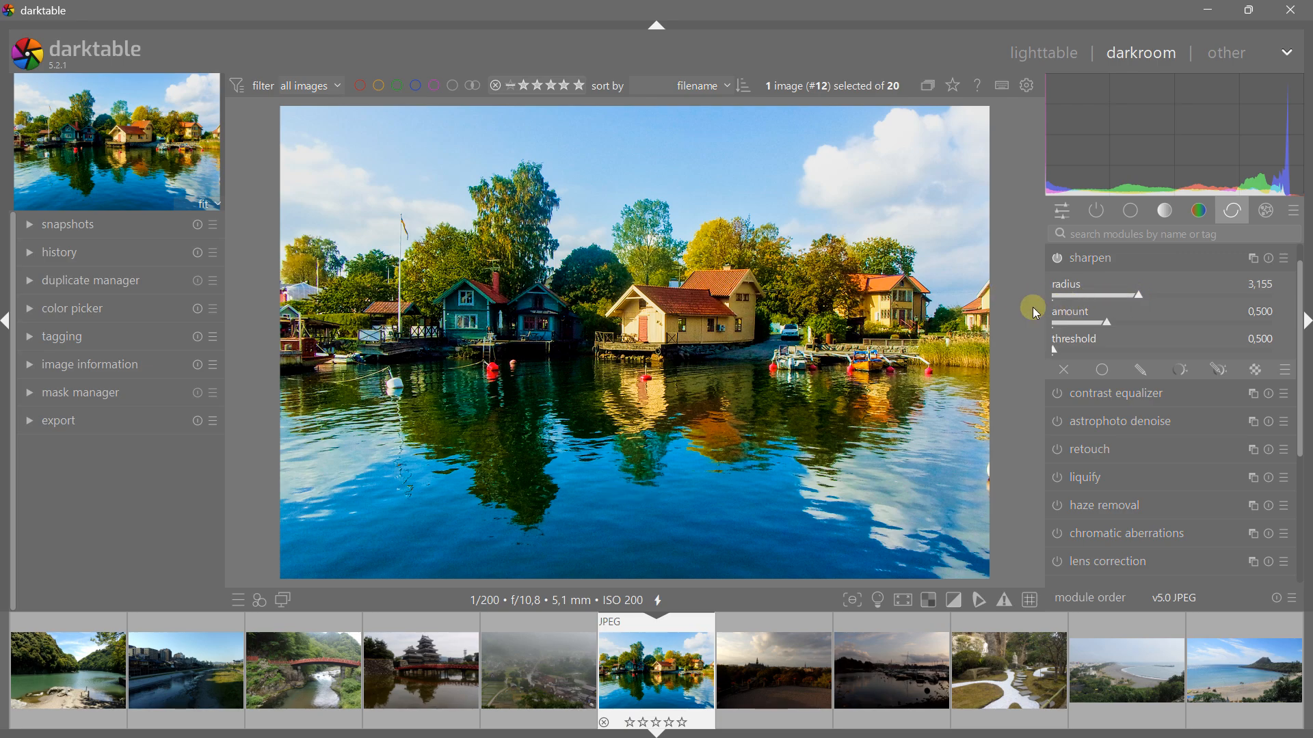
scroll(674, 346, "up", 3)
scroll(666, 306, "up", 2)
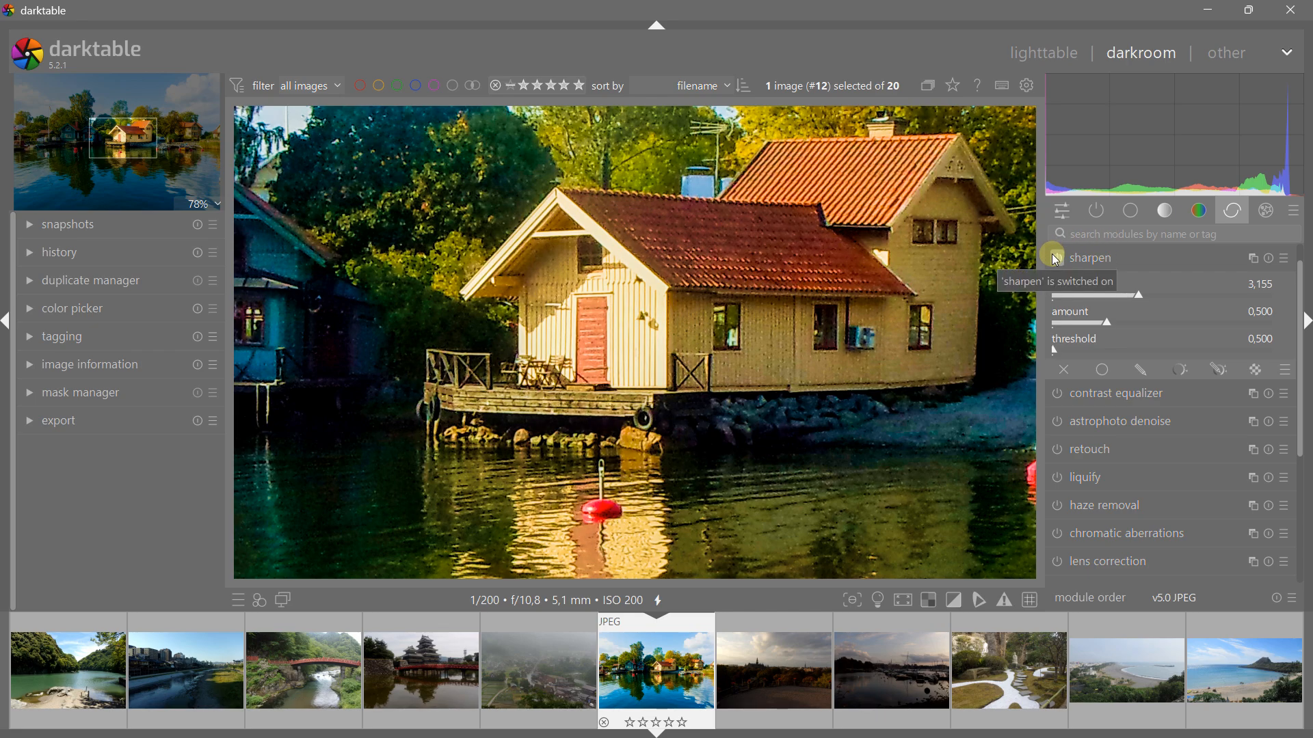
Exaggerate the sharpening with amount about 1,484 and radius about 5,466, and compare the yellow house with it off and on
left_click_drag(1170, 324, 1215, 322)
left_click(1204, 296)
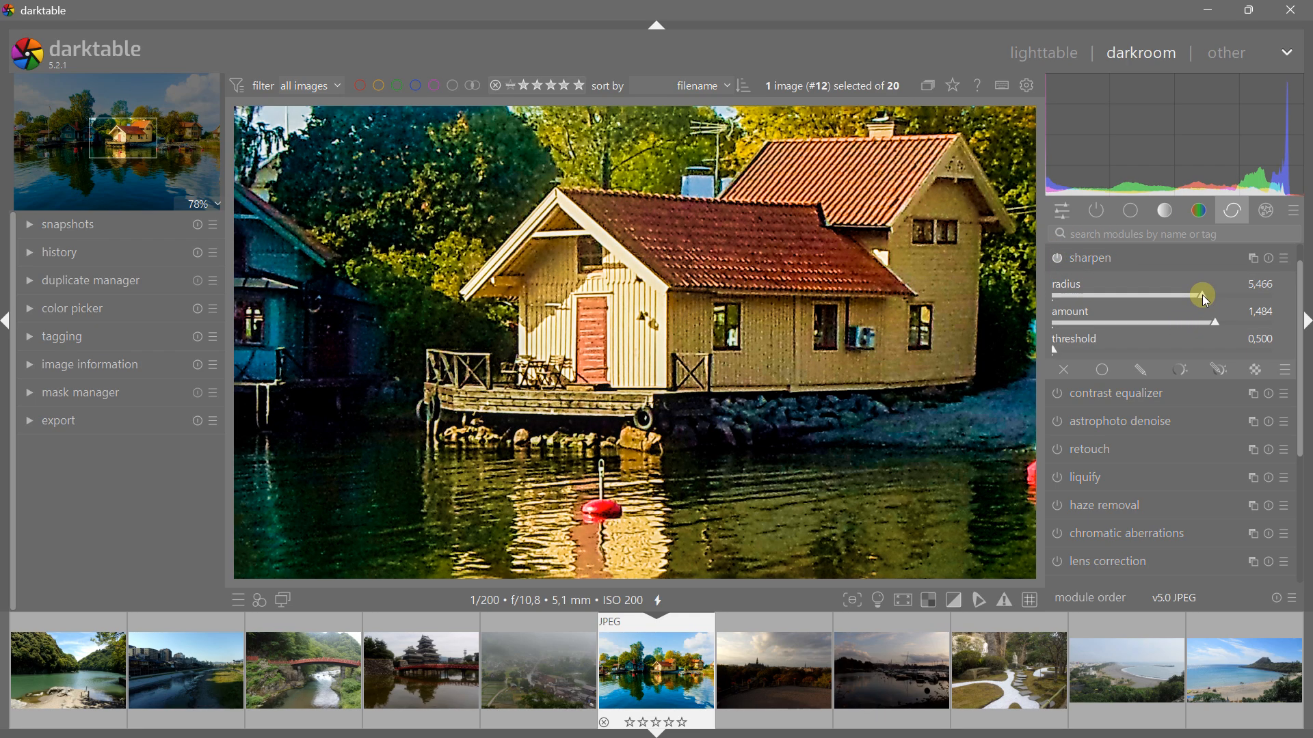
left_click(1056, 260)
left_click(1056, 259)
Reduce the sharpening to radius about 2,186 and amount about 0,547, and collapse the sharpen module
left_click(1097, 295)
left_click(1109, 296)
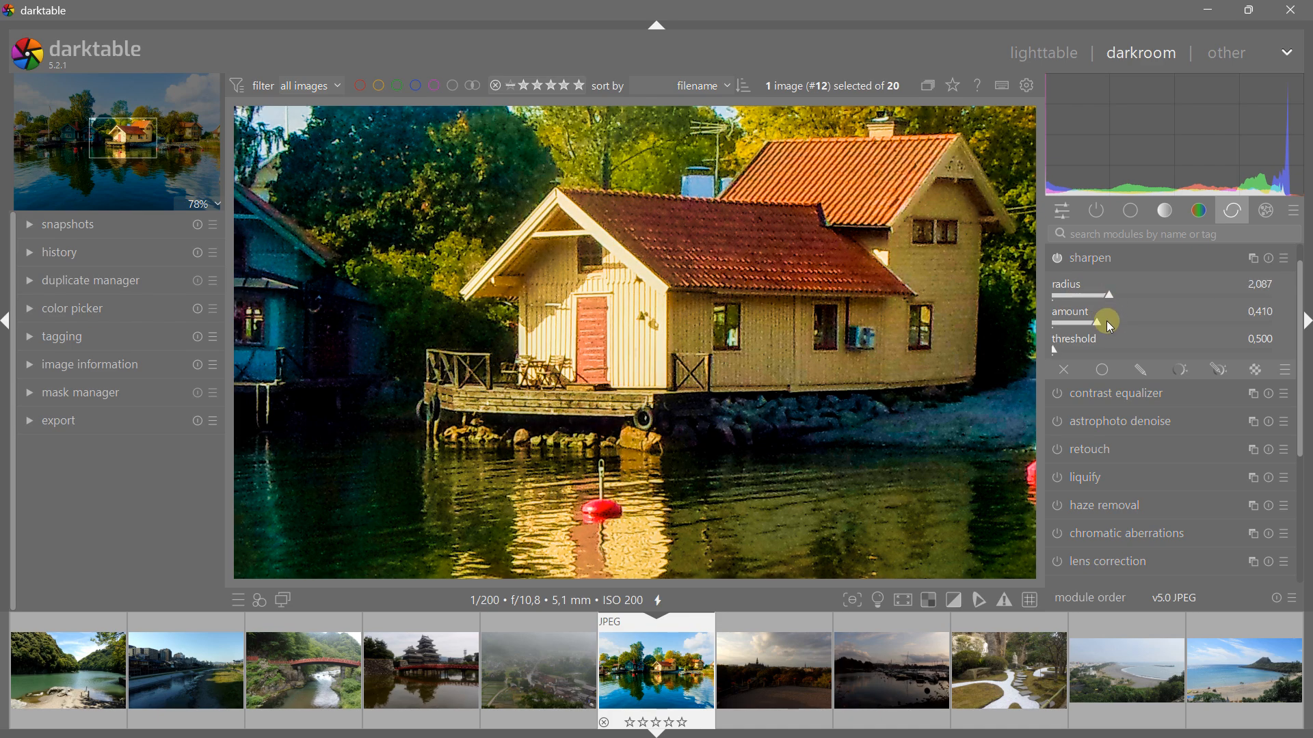
left_click(1106, 321)
left_click(1111, 323)
left_click(1112, 294)
scroll(771, 374, "down", 7)
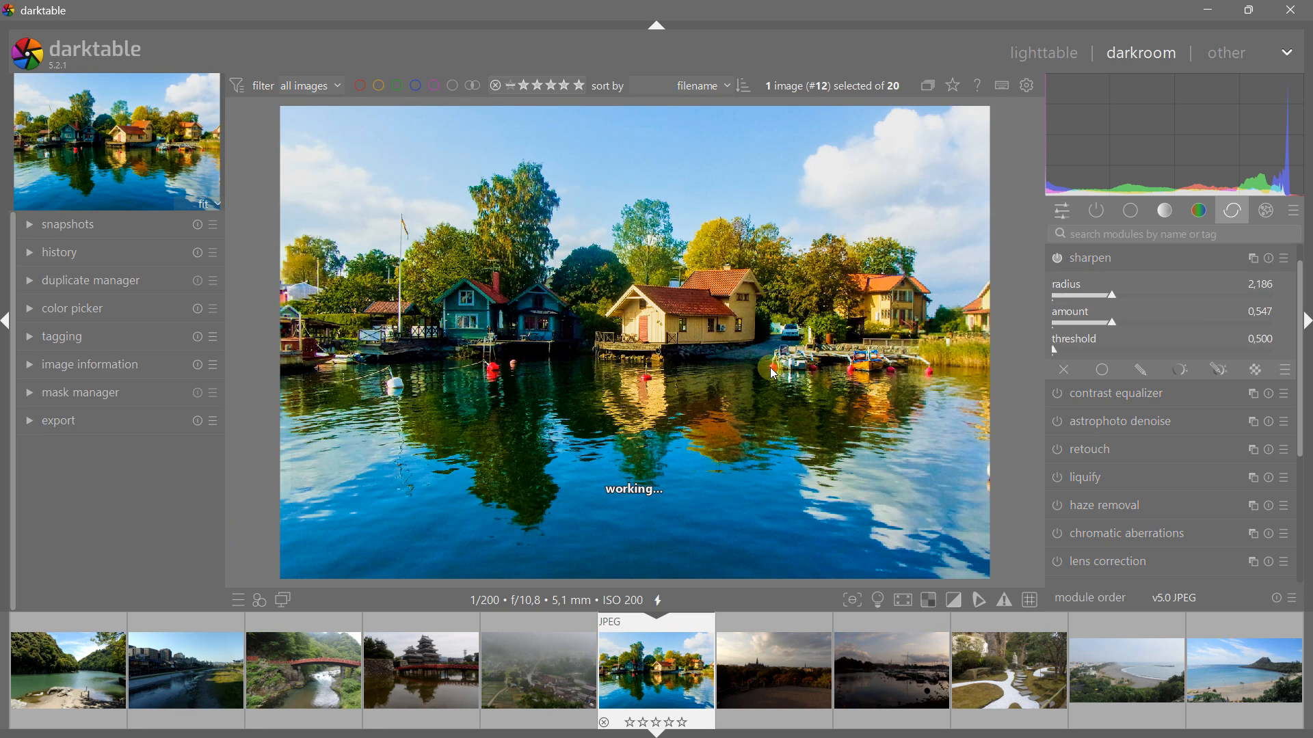
left_click(1108, 261)
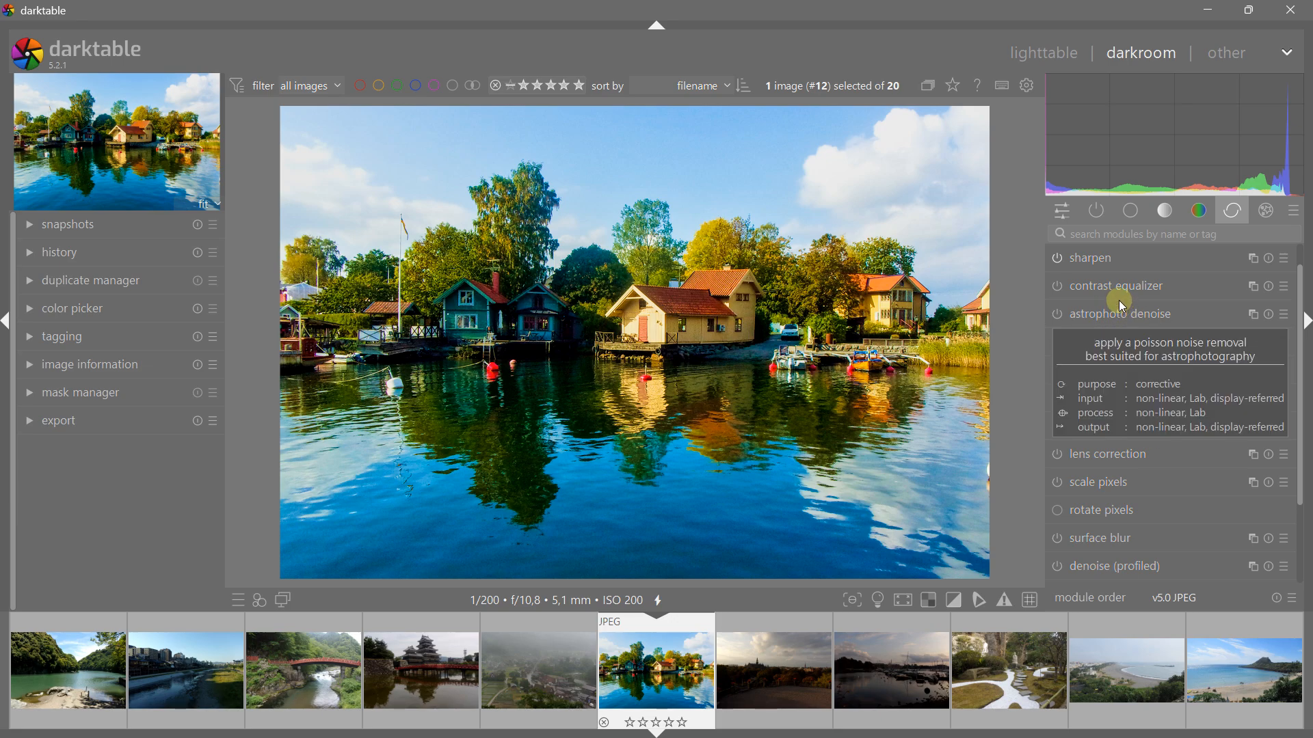
Look through the list of effects modules available for the photo
left_click(1266, 210)
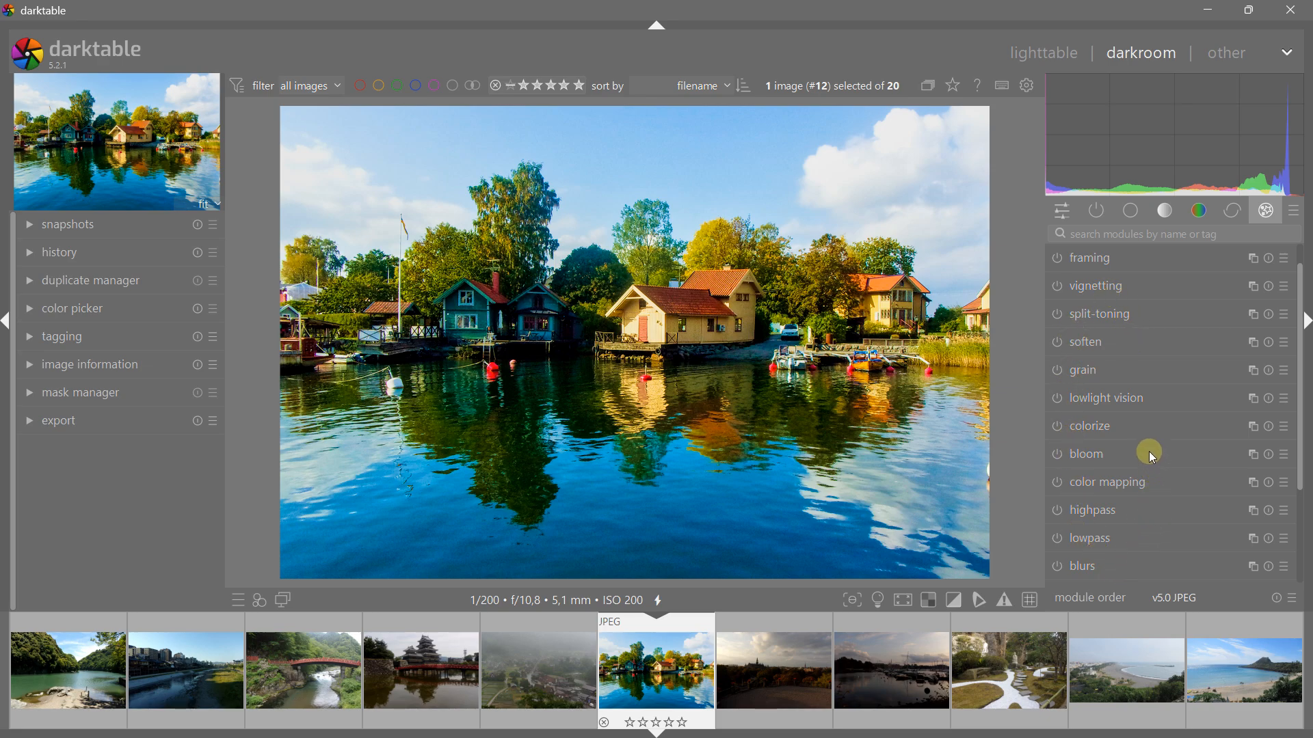
mouse_move(1133, 354)
left_click_drag(1301, 281, 1302, 260)
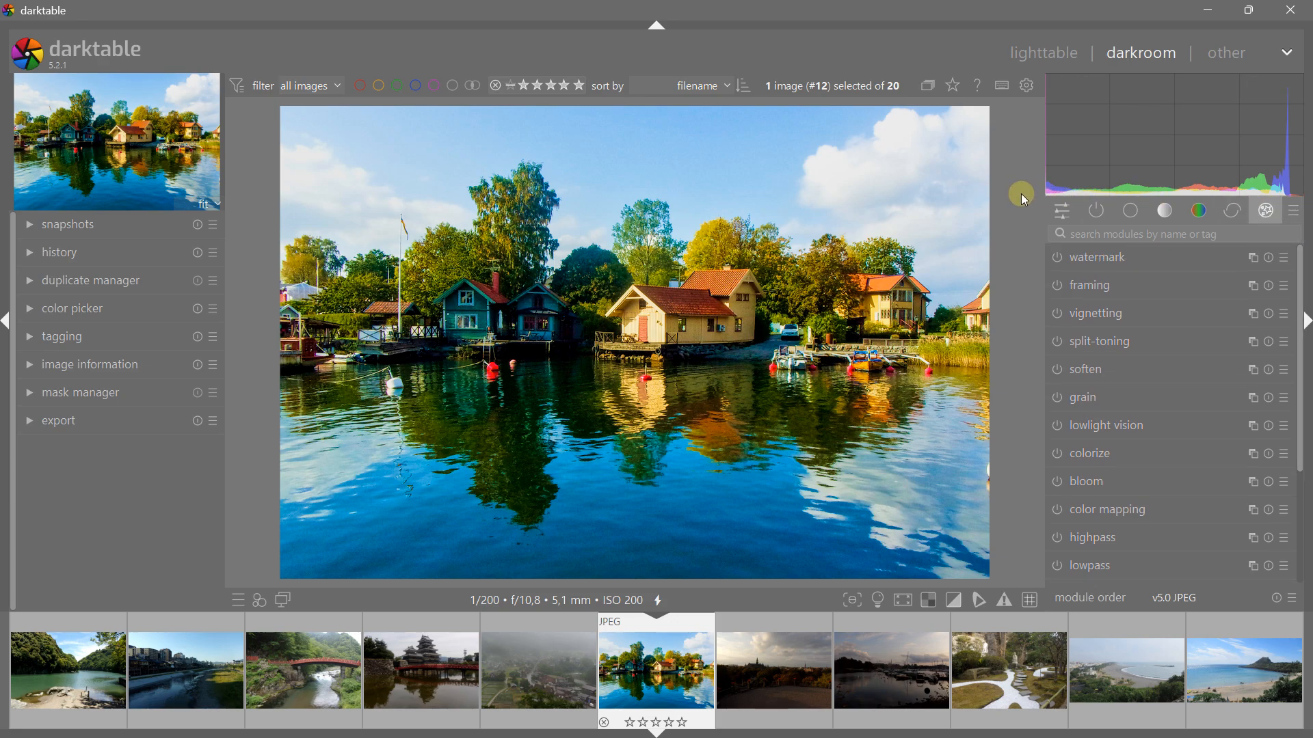
Among the active modules, set the local contrast detail to about 138% and collapse the module
left_click(1096, 212)
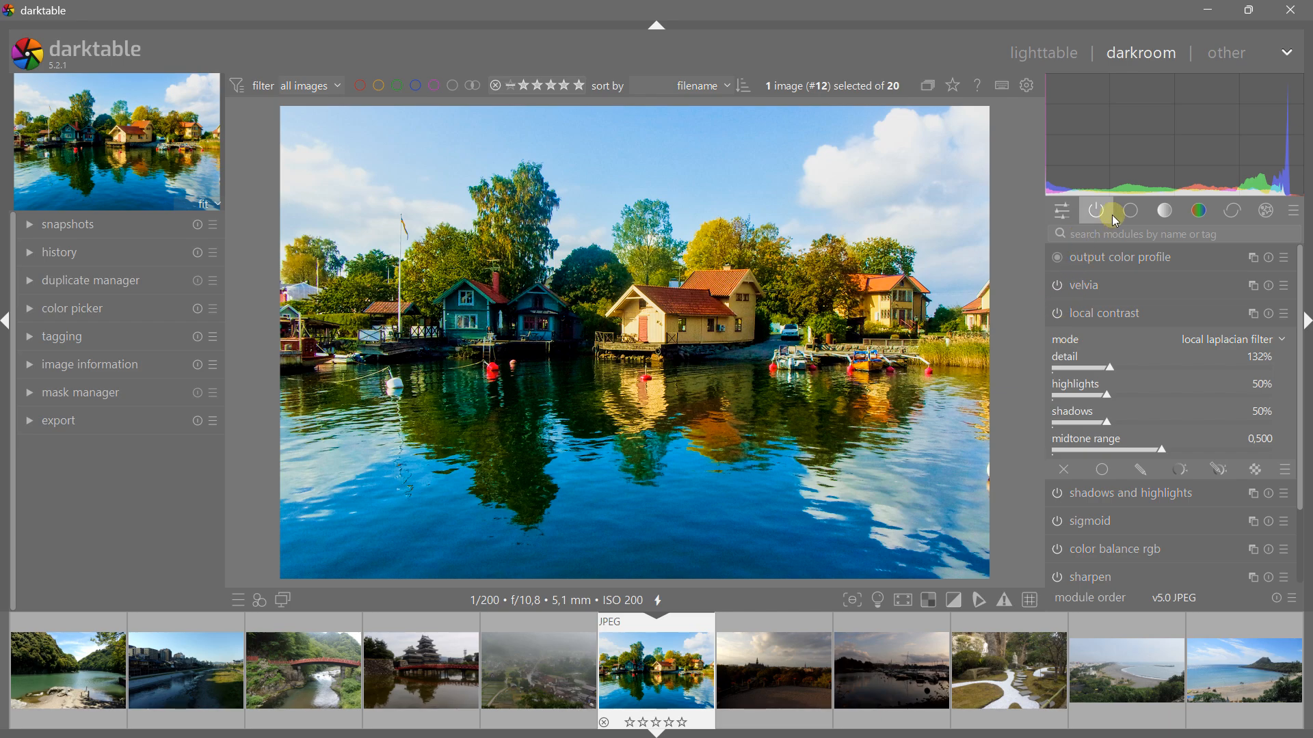
left_click(1084, 313)
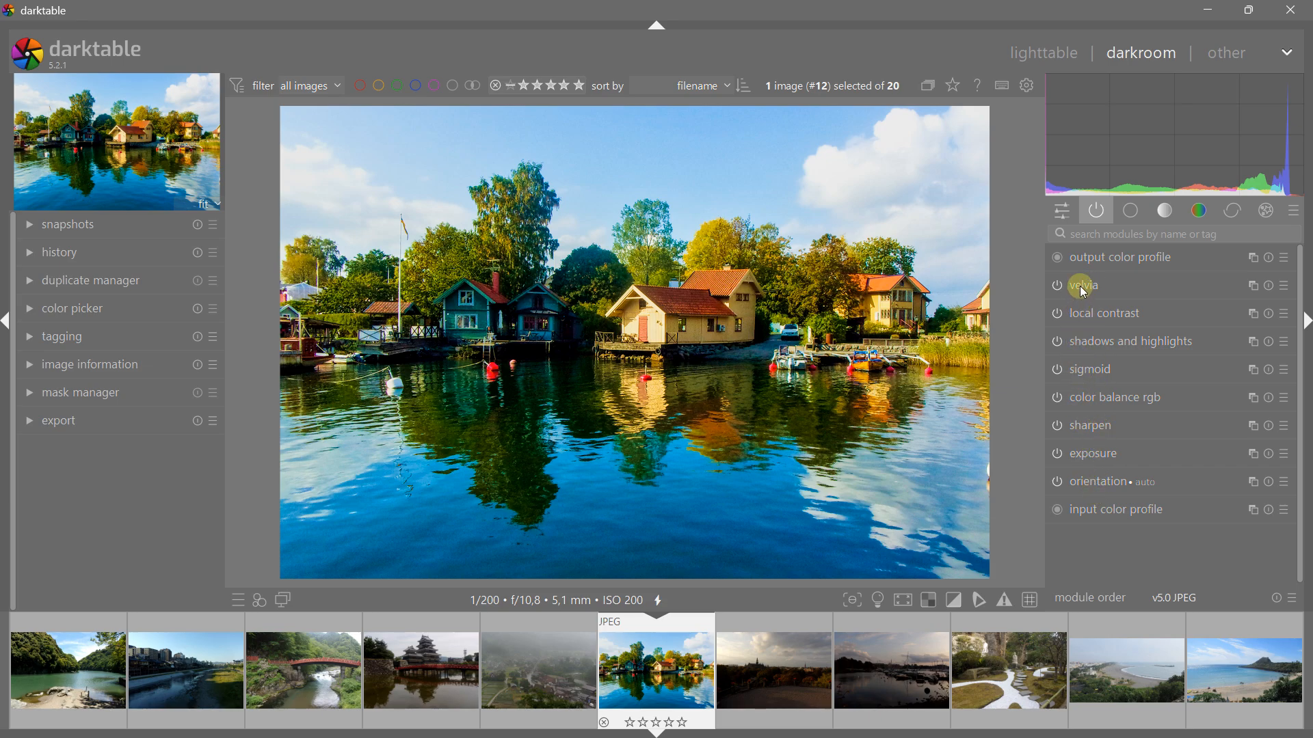
mouse_move(1082, 393)
left_click(1094, 316)
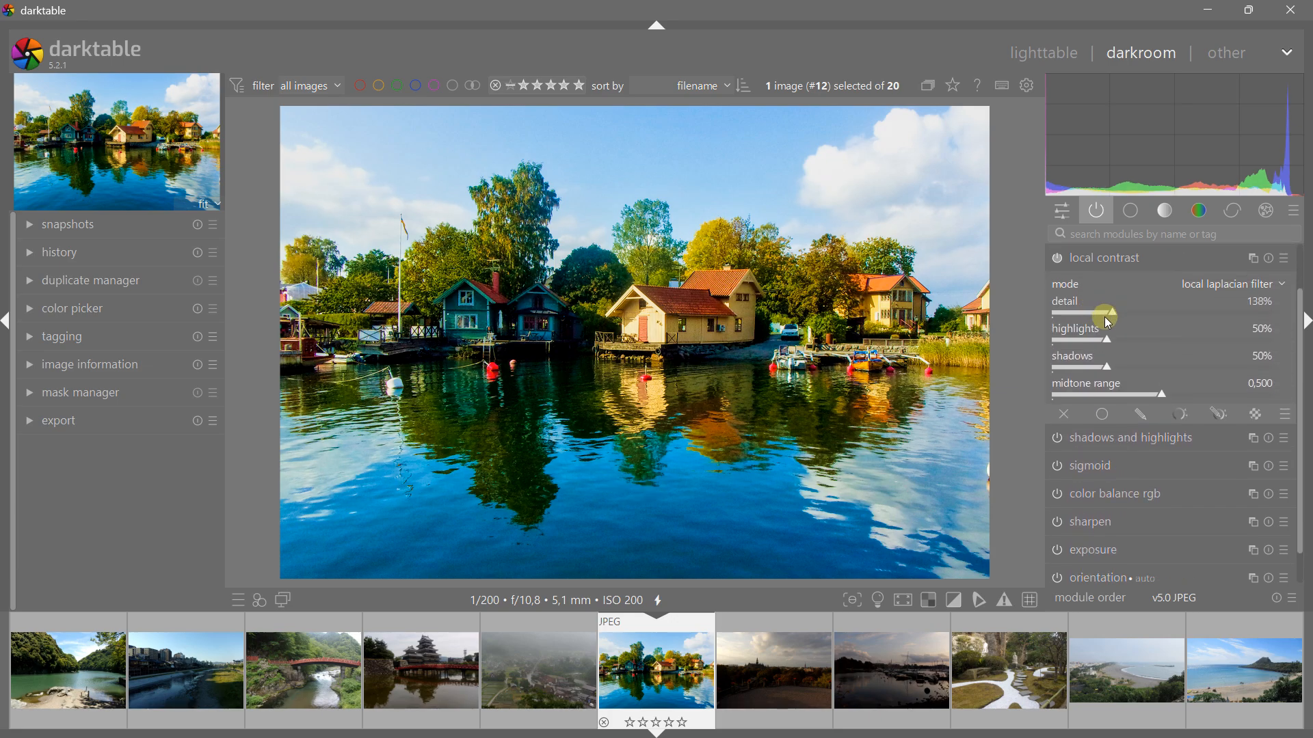
left_click_drag(1109, 309, 1113, 315)
left_click(1096, 213)
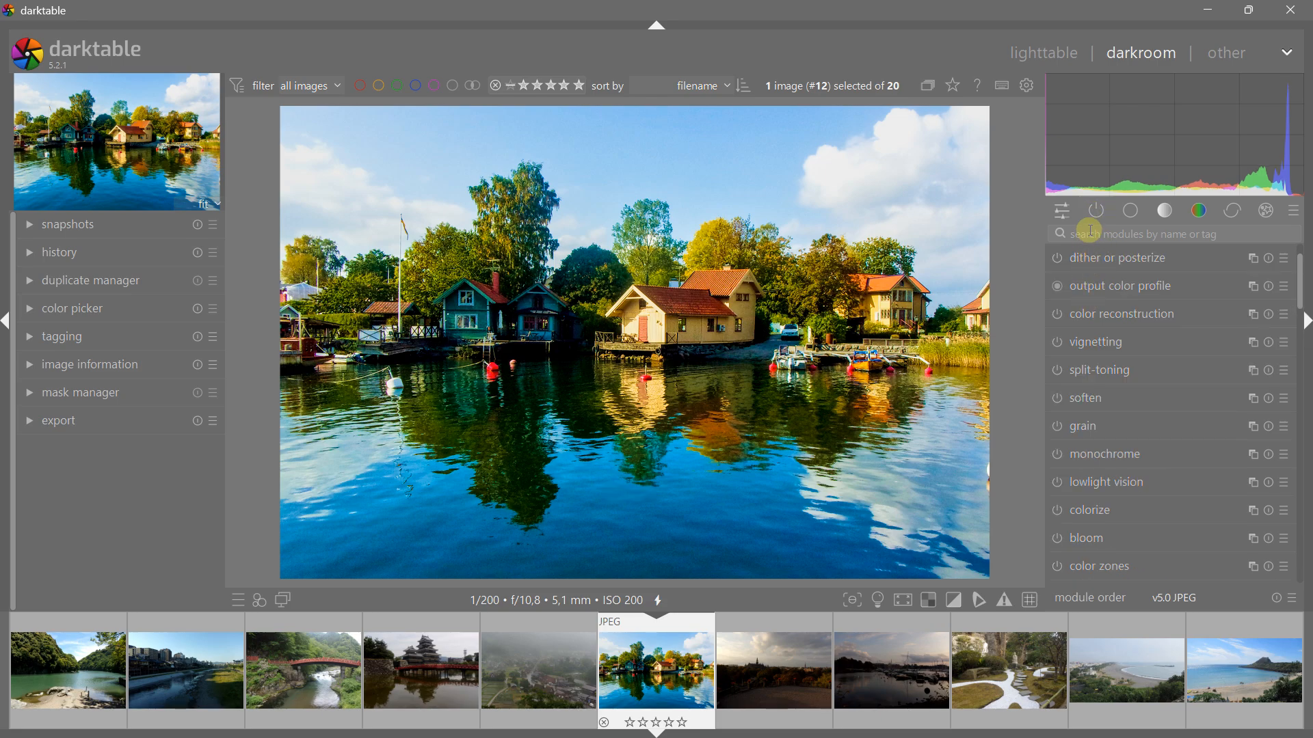
left_click(1096, 213)
left_click(1092, 264)
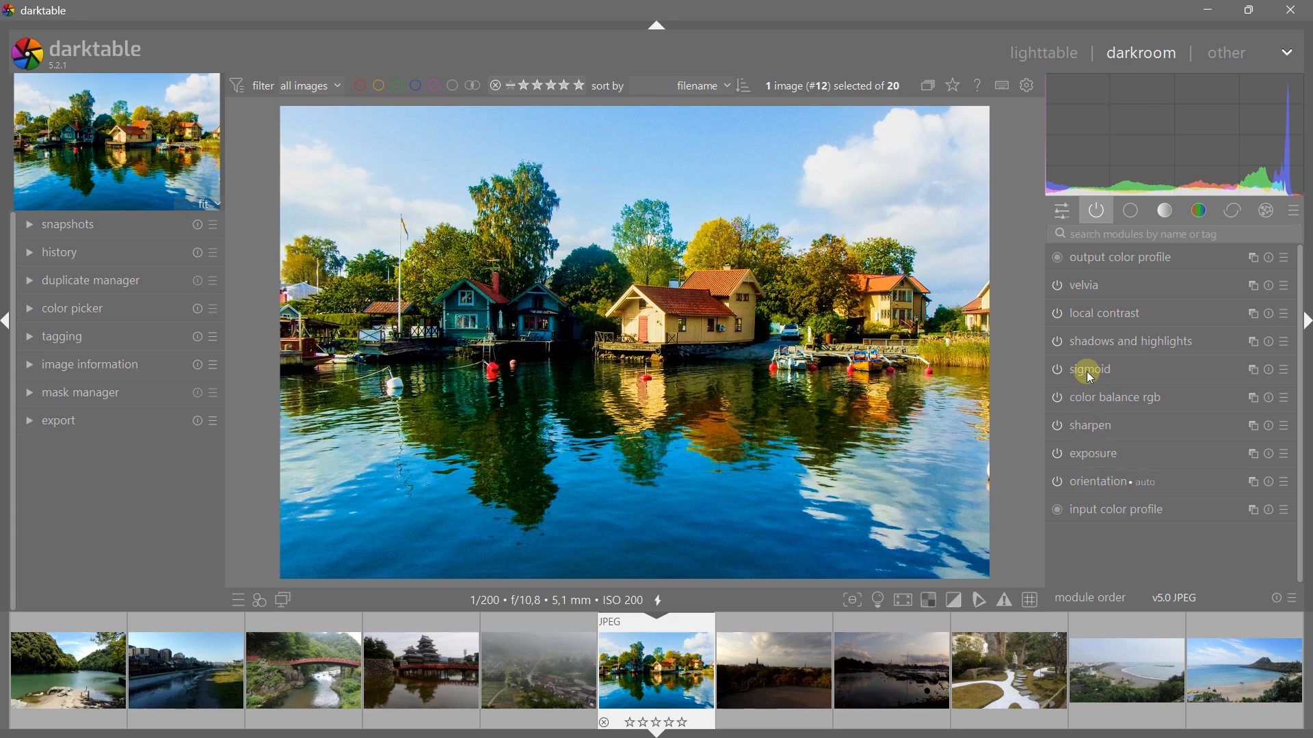
Turn off the orientation module and refresh the list of active modules
mouse_move(1092, 291)
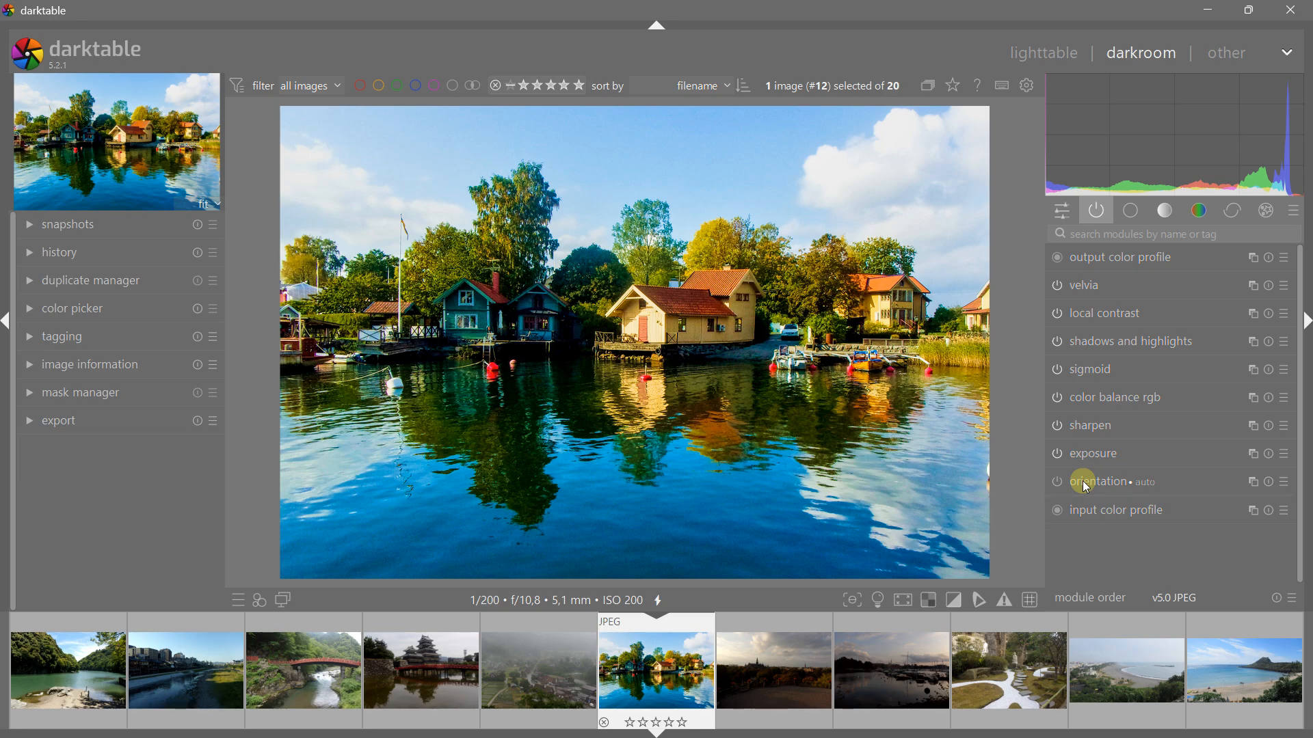
left_click(1058, 485)
left_click(1131, 210)
left_click(1097, 210)
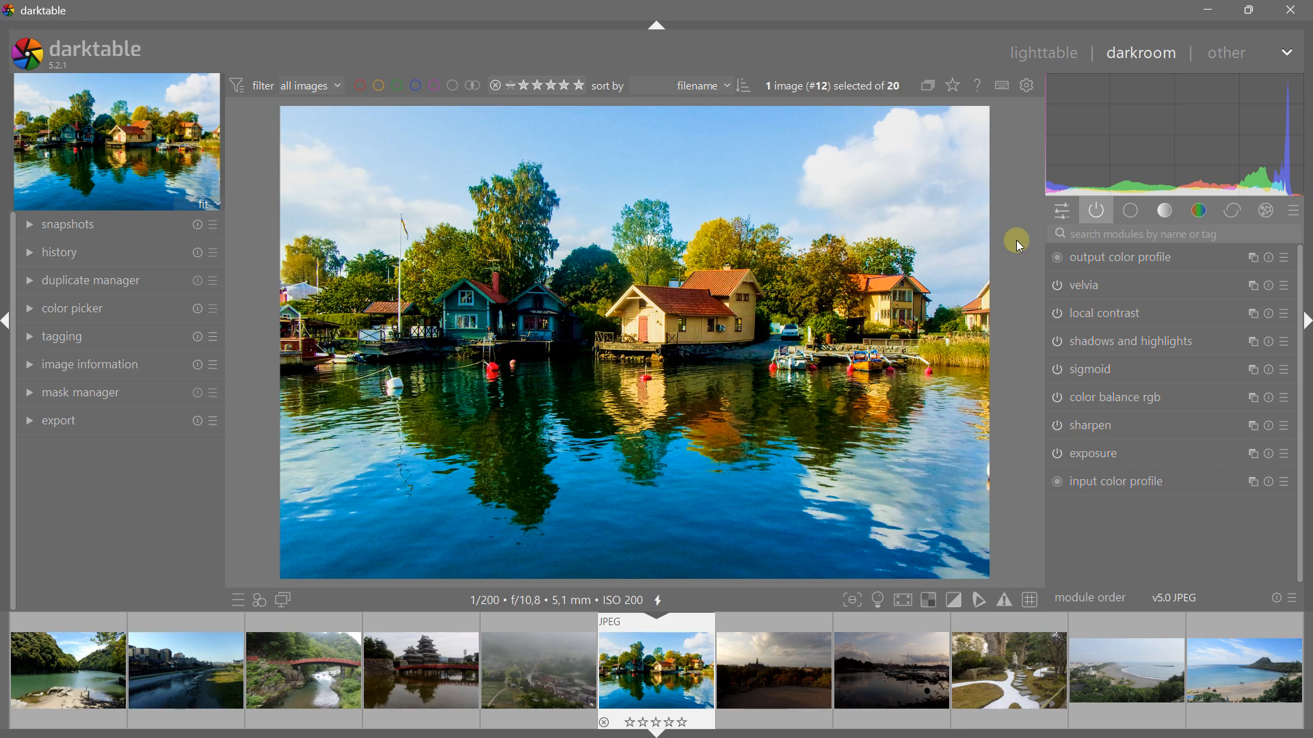
Turn off velvia, local contrast, shadows and highlights, sigmoid, color balance rgb, sharpen and exposure, and refresh the list of active modules
left_click(1058, 287)
left_click(1057, 314)
left_click(1057, 342)
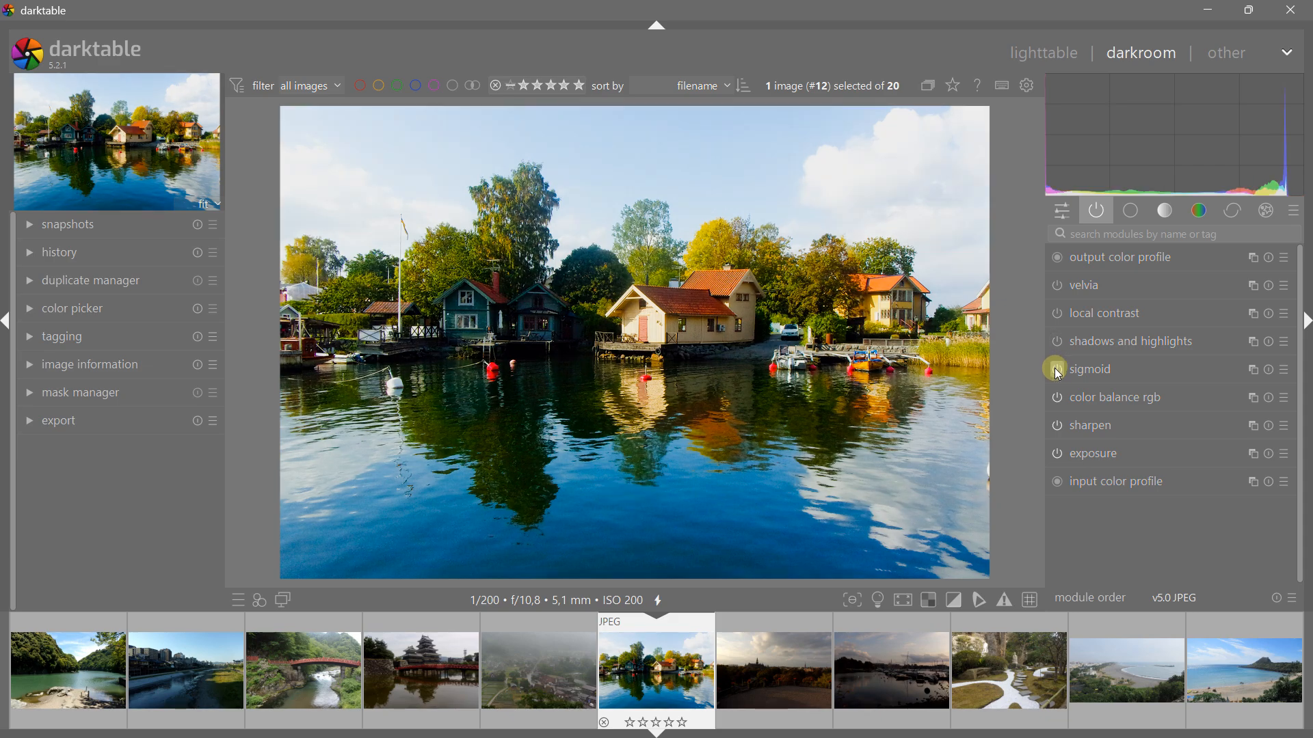
left_click(1057, 370)
left_click(1057, 398)
left_click(1057, 426)
left_click(1057, 454)
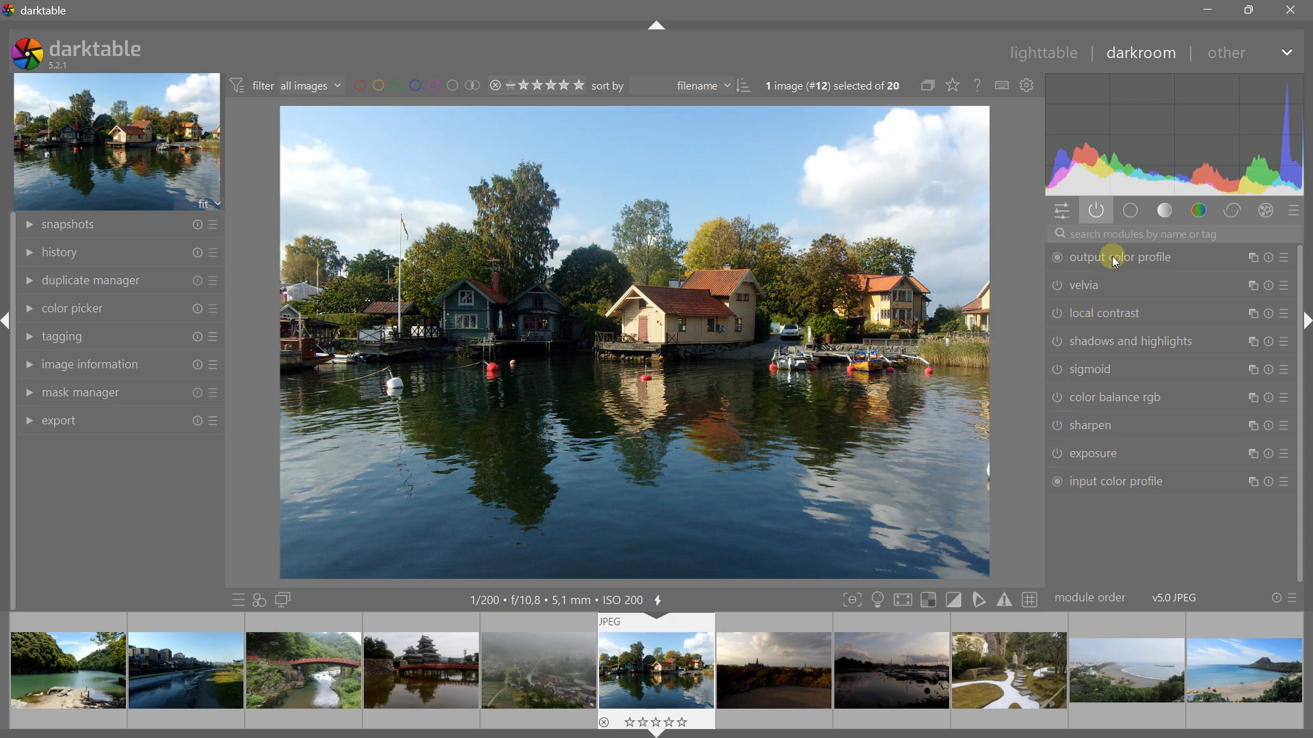
left_click(1097, 211)
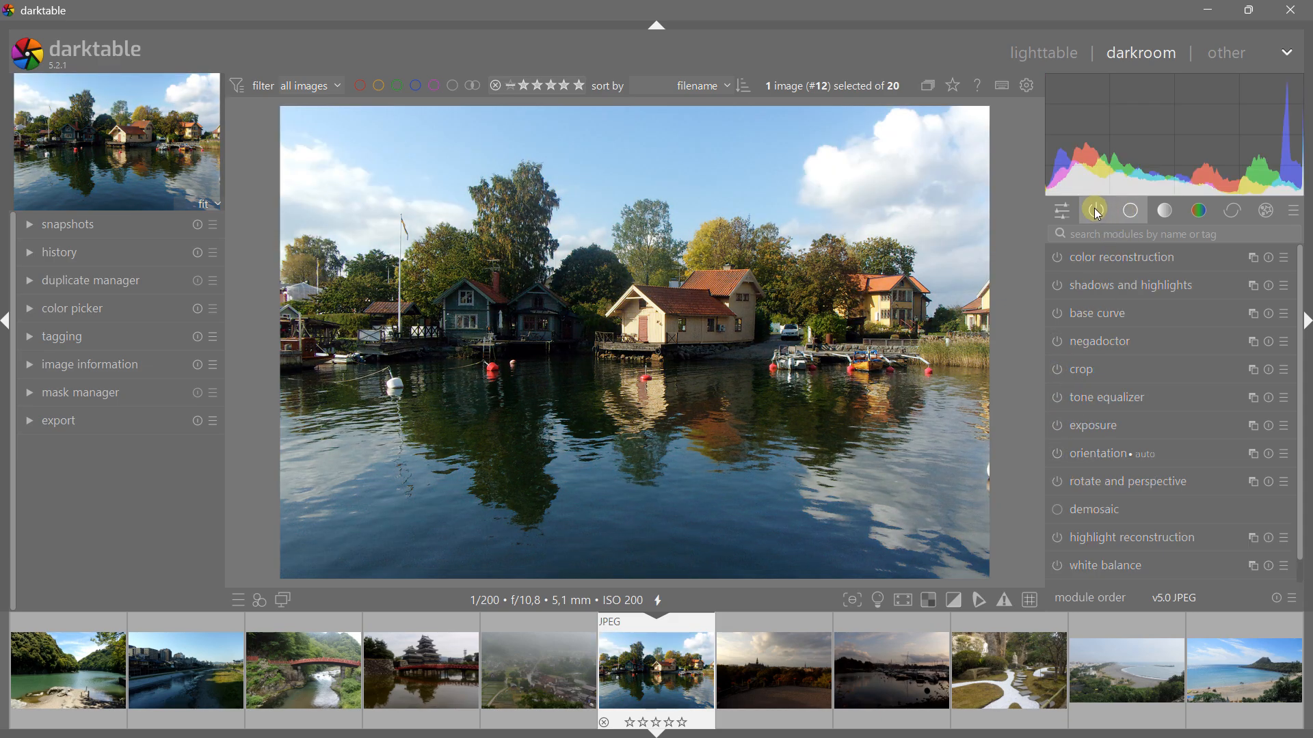
left_click(1097, 212)
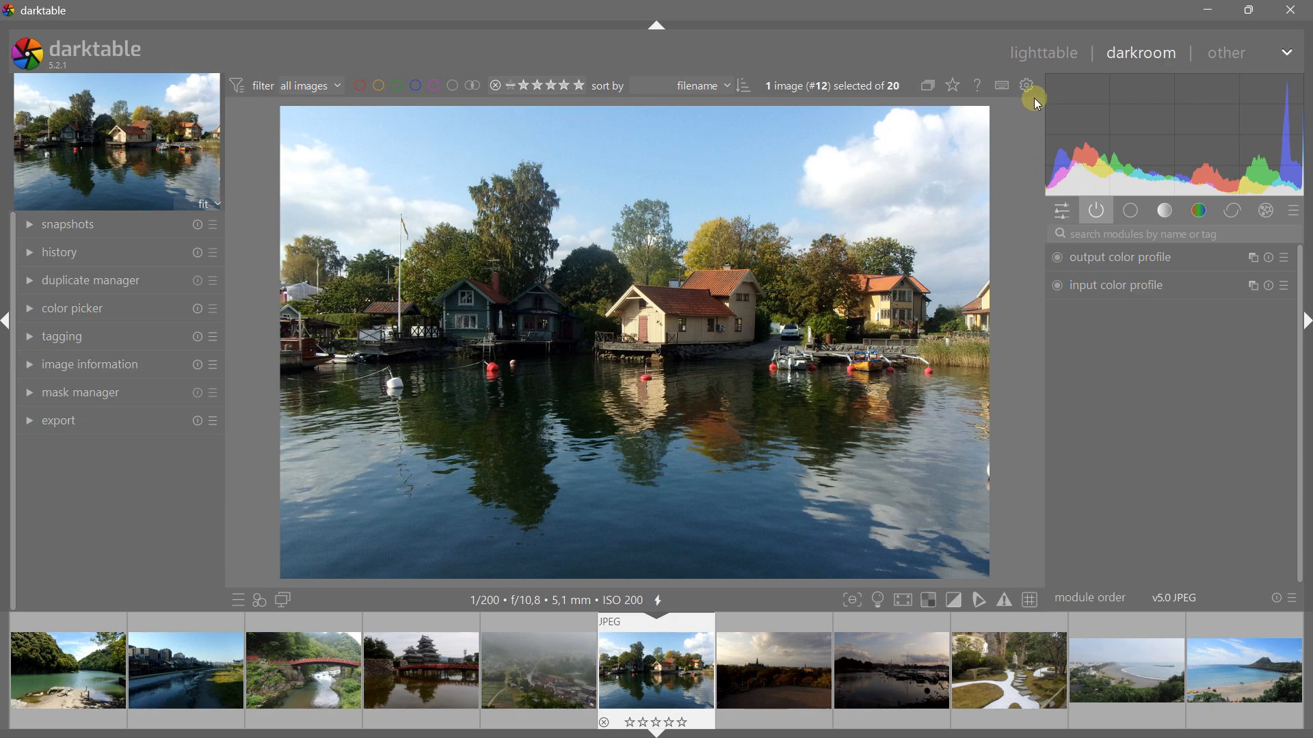
Return to the lighttable, reset the collections criteria to show the photos of all film rolls, and collapse the collections module
left_click(1051, 66)
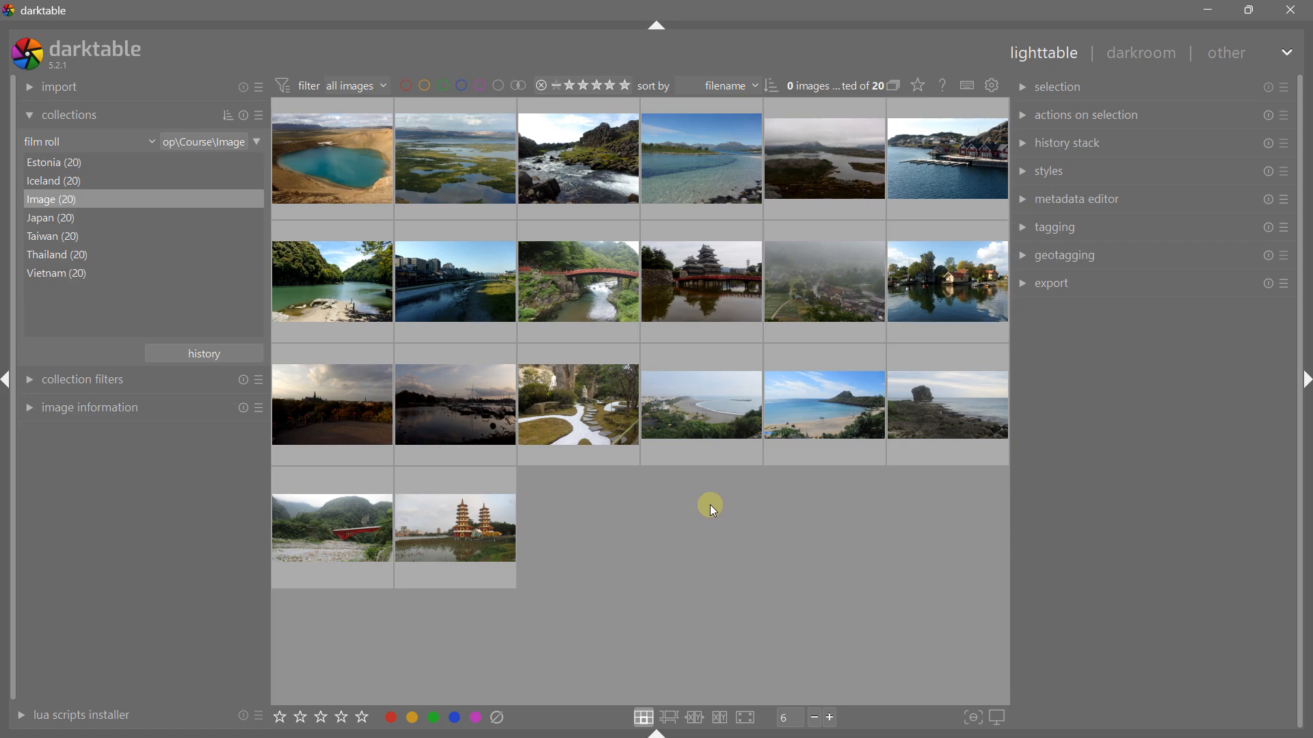
left_click(244, 115)
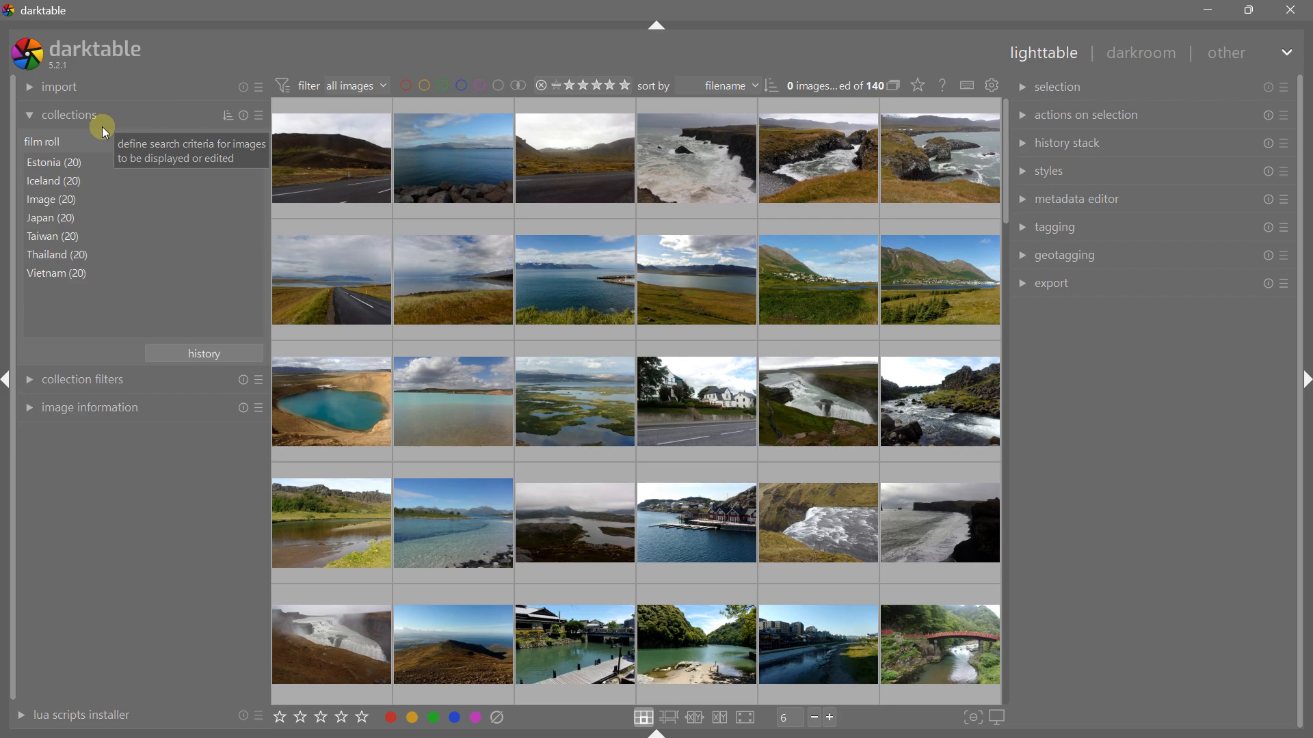
left_click(32, 116)
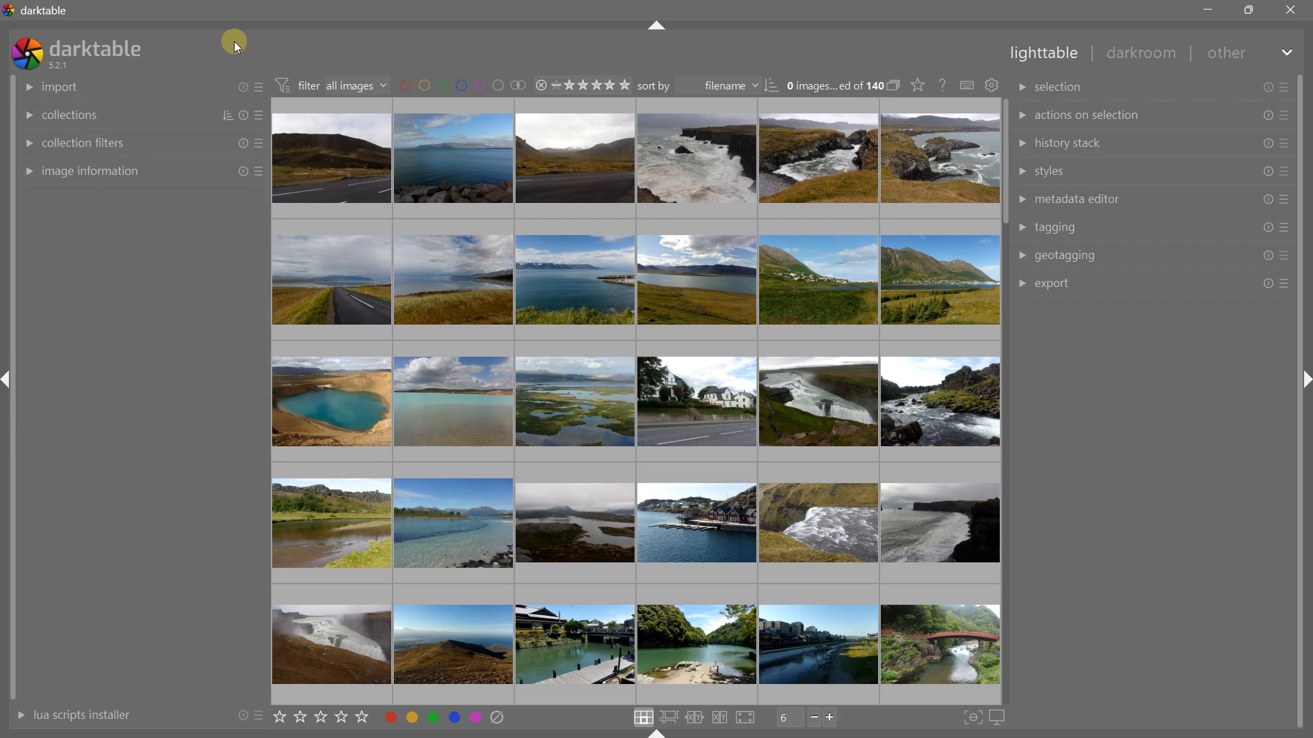